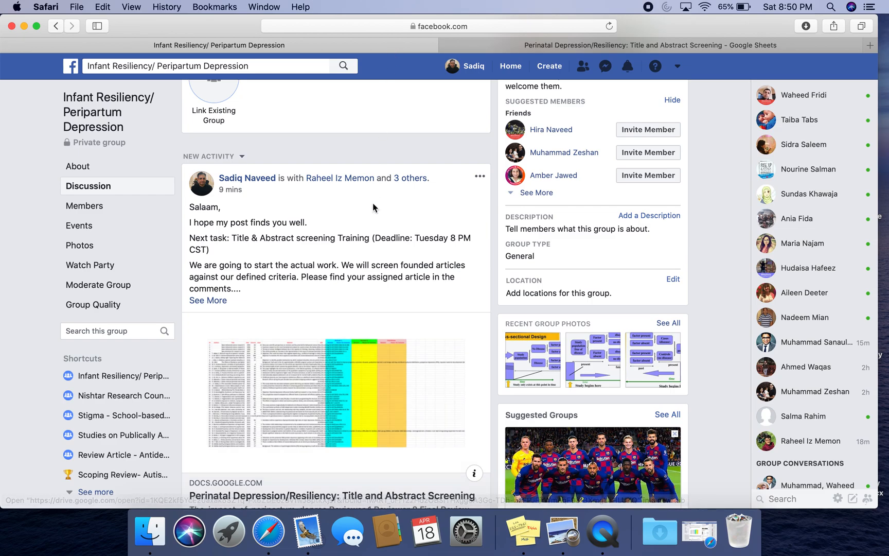
# - Expand the group post and read the task deadline and the inclusion and exclusion criteria for screening
pyautogui.click(214, 208)
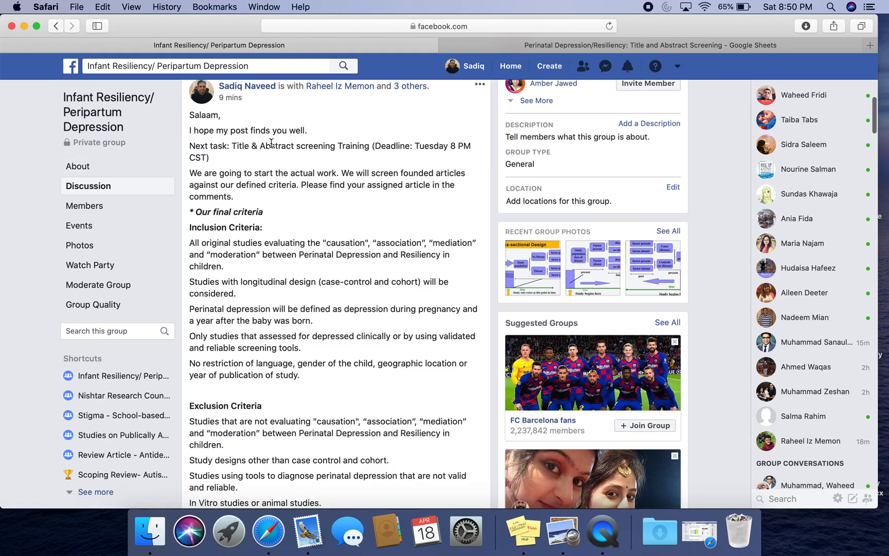
pyautogui.moveTo(375, 146); pyautogui.dragTo(393, 160)
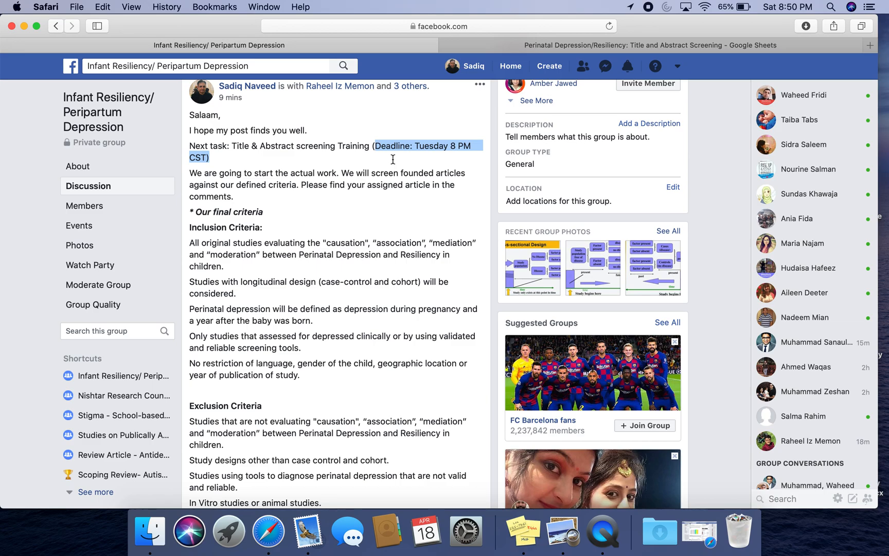
pyautogui.scroll(-2, 393, 160)
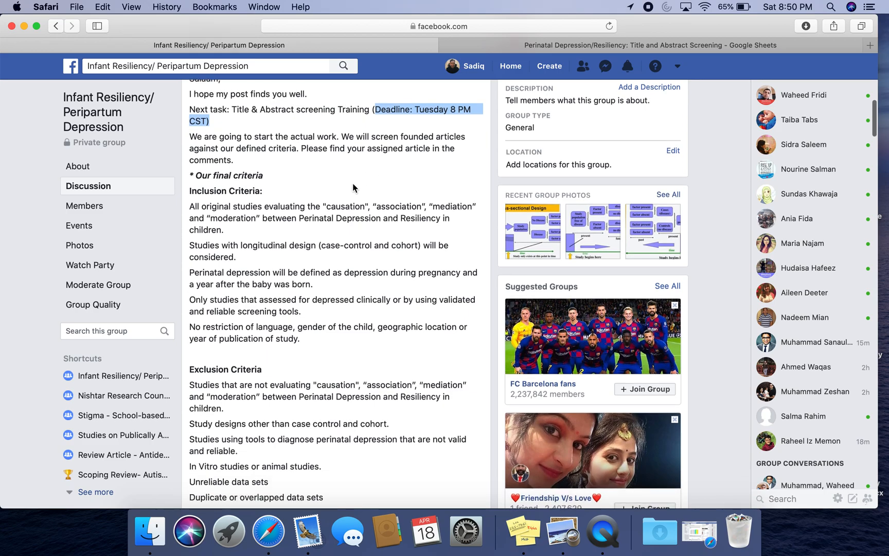
pyautogui.scroll(-1, 288, 186)
pyautogui.click(208, 168)
pyautogui.moveTo(207, 168); pyautogui.dragTo(220, 304)
pyautogui.scroll(-3, 220, 304)
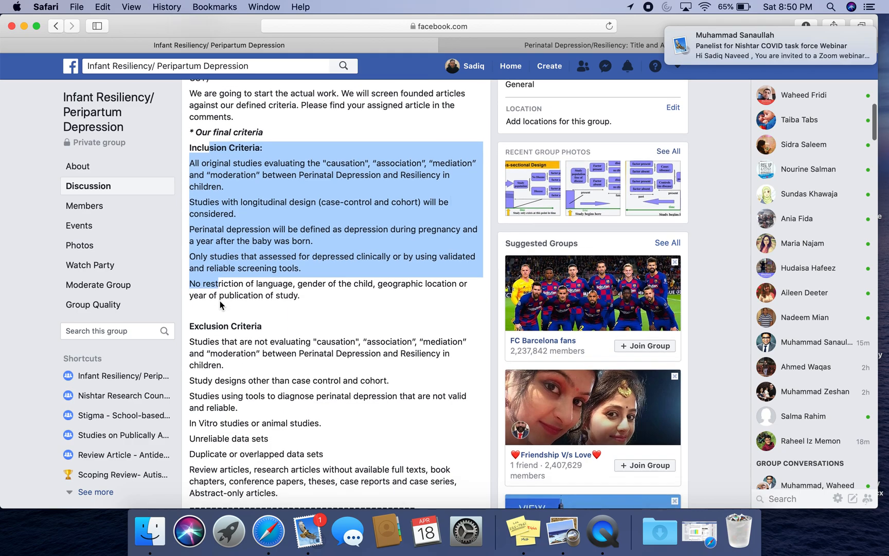
pyautogui.scroll(-3, 220, 303)
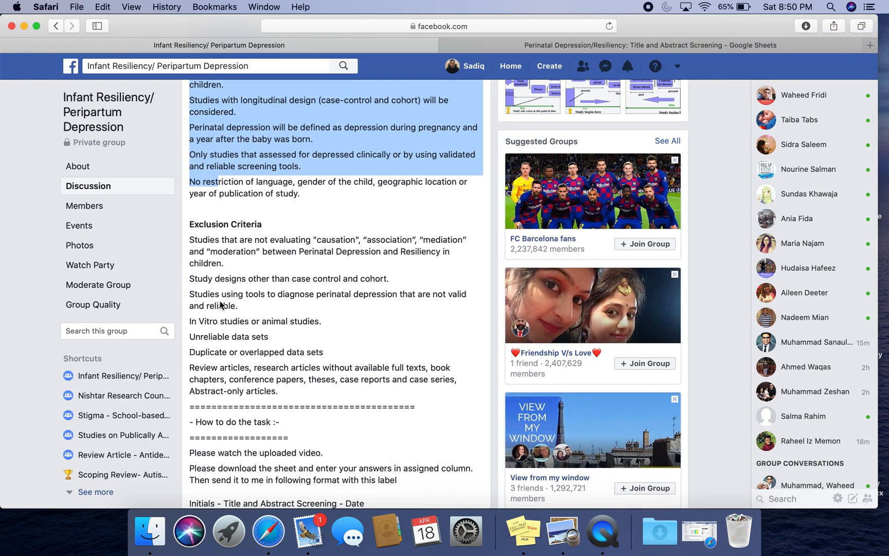
pyautogui.moveTo(206, 251); pyautogui.dragTo(240, 392)
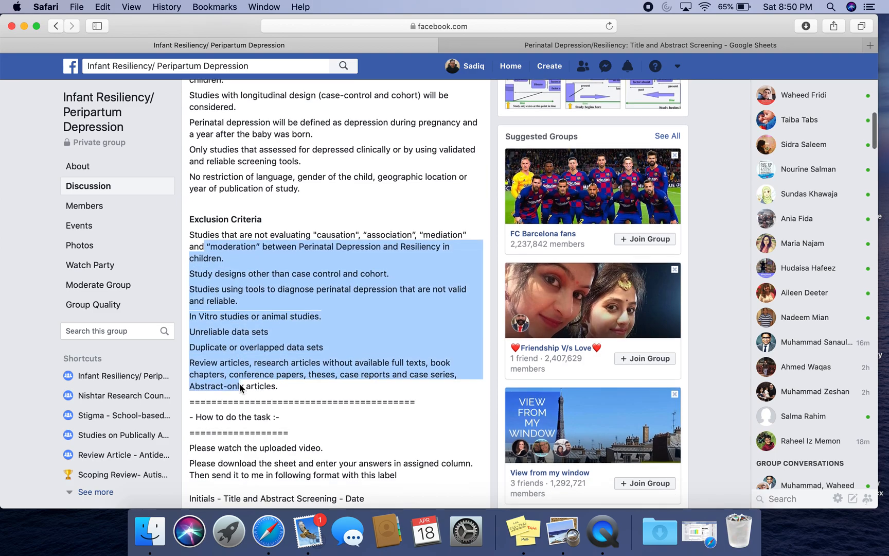
pyautogui.scroll(-4, 240, 389)
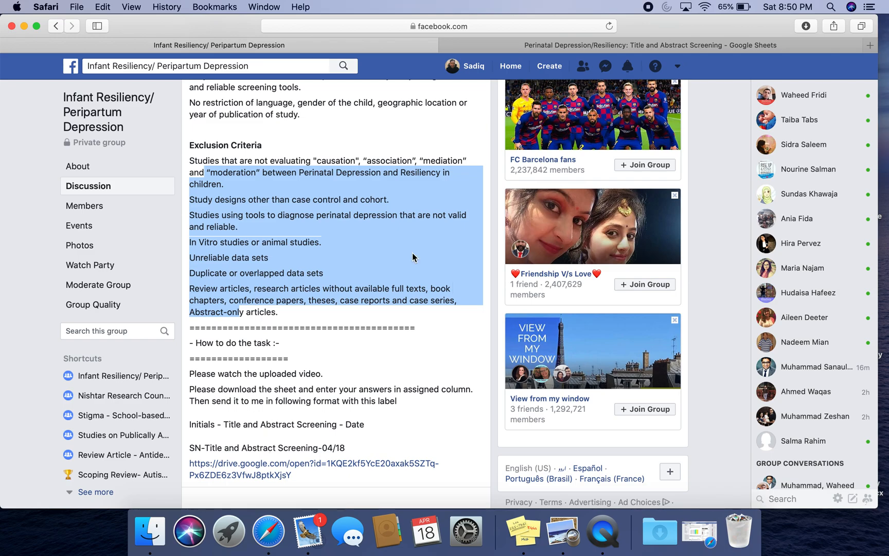
# - Open the linked Title and Abstract Screening sheet and download it as a Microsoft Excel (.xlsx) file
pyautogui.click(446, 45)
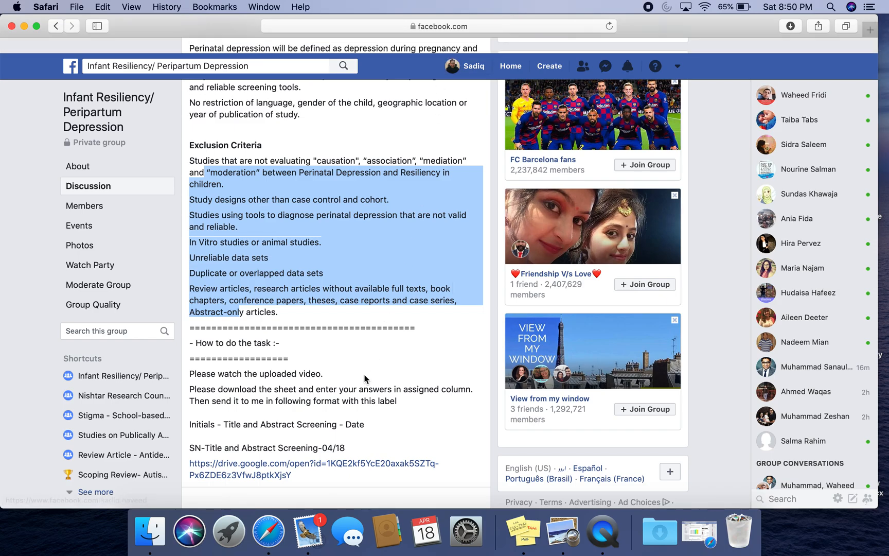
pyautogui.keyDown('super'); pyautogui.click(312, 451); pyautogui.keyUp('super')
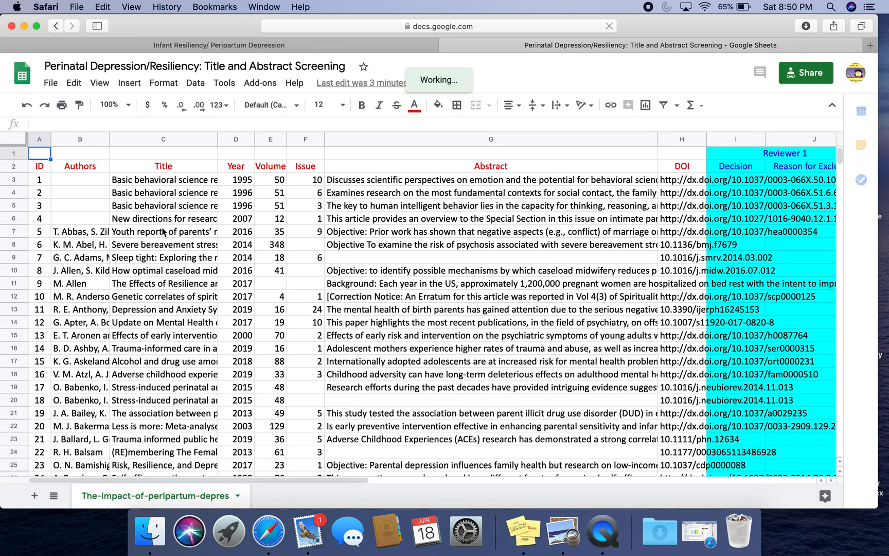
pyautogui.click(51, 82)
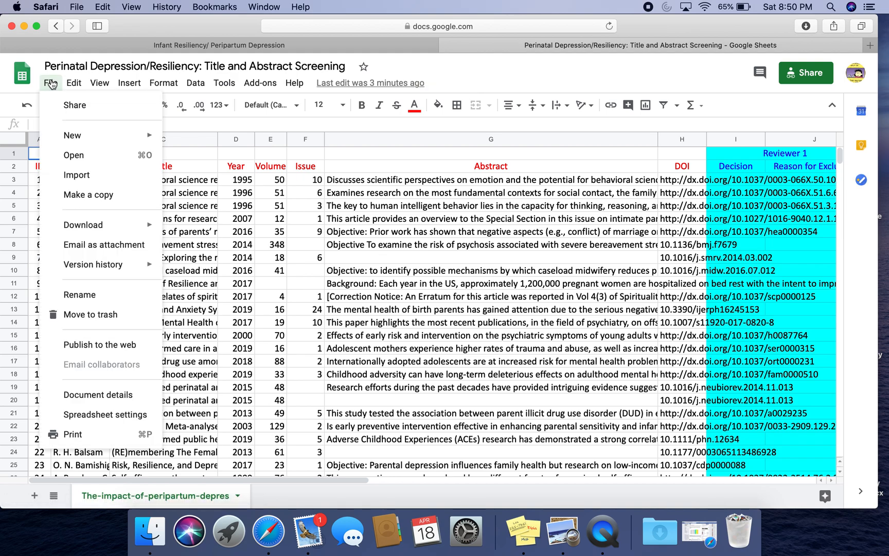
pyautogui.moveTo(149, 225)
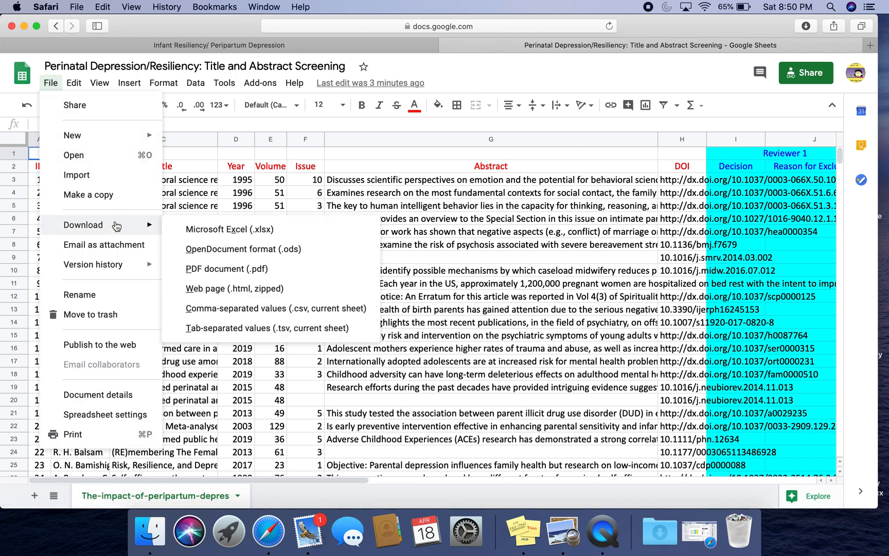
pyautogui.click(210, 232)
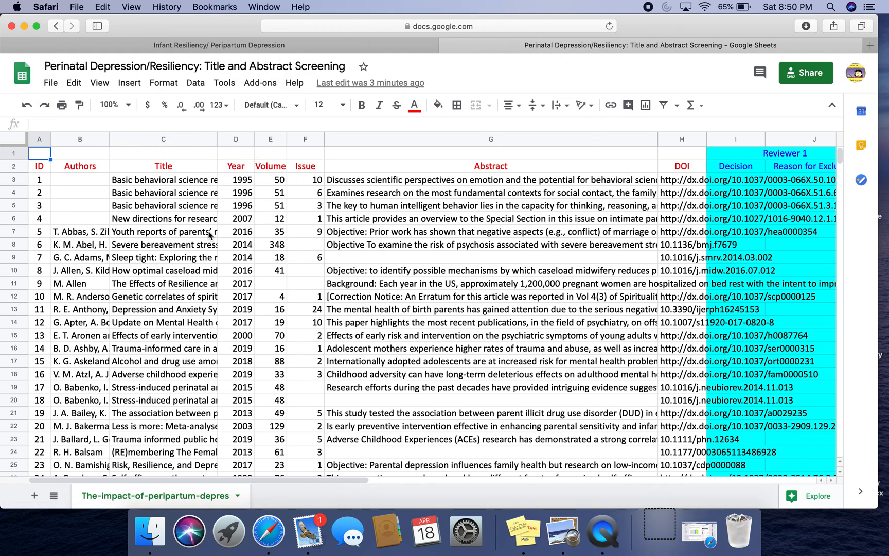
# - Open the downloaded workbook and view the first article's full title in an enlarged formula bar
pyautogui.click(659, 526)
pyautogui.click(658, 486)
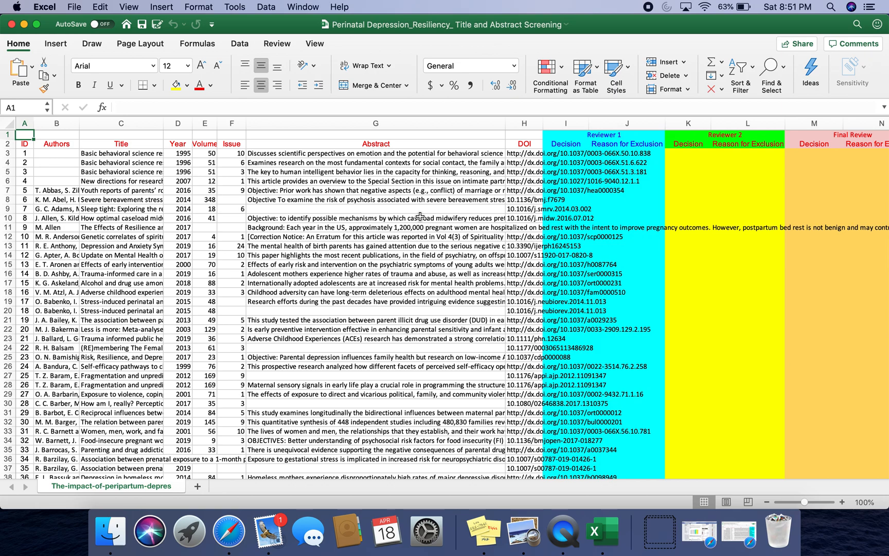
pyautogui.click(150, 157)
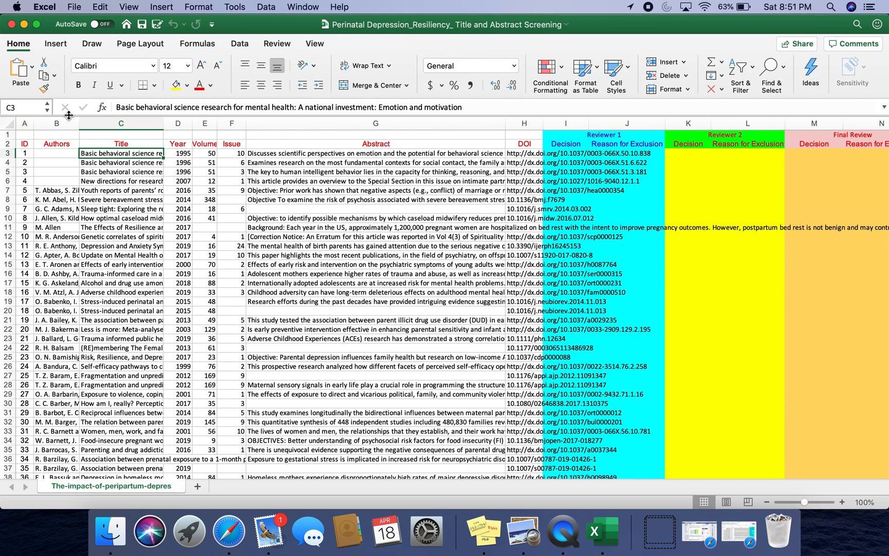
pyautogui.moveTo(69, 115); pyautogui.dragTo(71, 152)
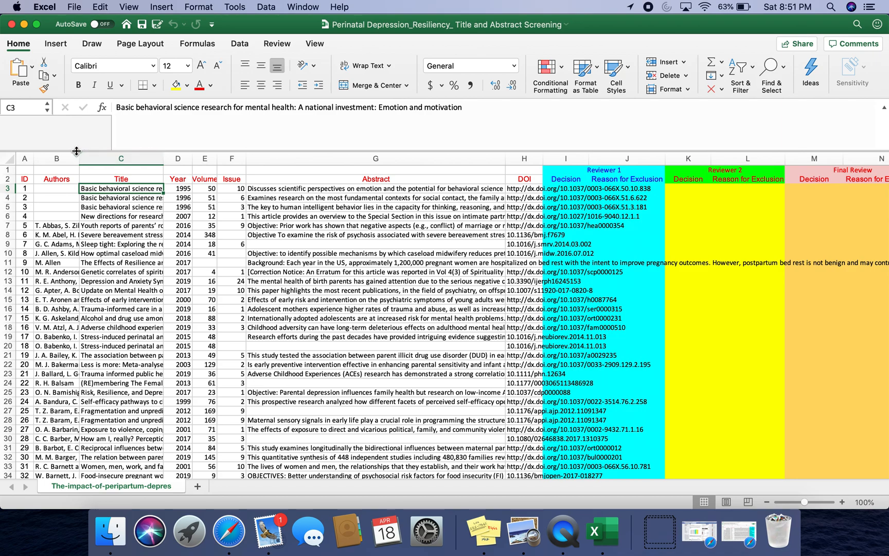
pyautogui.moveTo(75, 150); pyautogui.dragTo(86, 110)
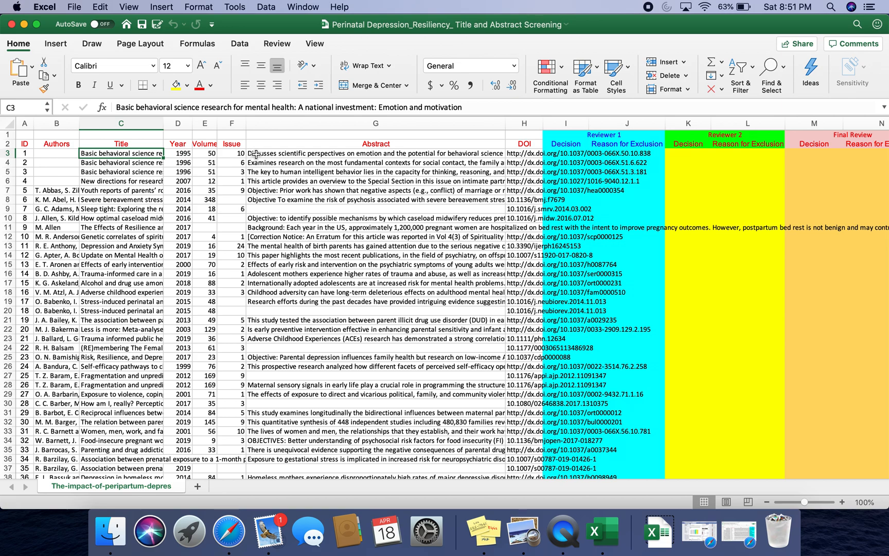
# - Read article 1's abstract and record Reviewer 1 decision 0 with exclusion reason Irrelevant
pyautogui.click(255, 153)
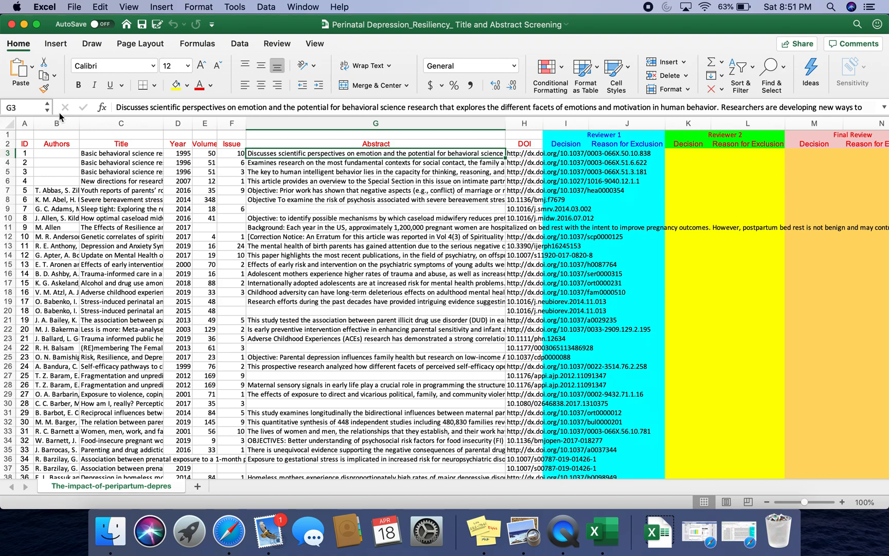
pyautogui.moveTo(60, 115); pyautogui.dragTo(71, 185)
pyautogui.moveTo(163, 107); pyautogui.dragTo(375, 167)
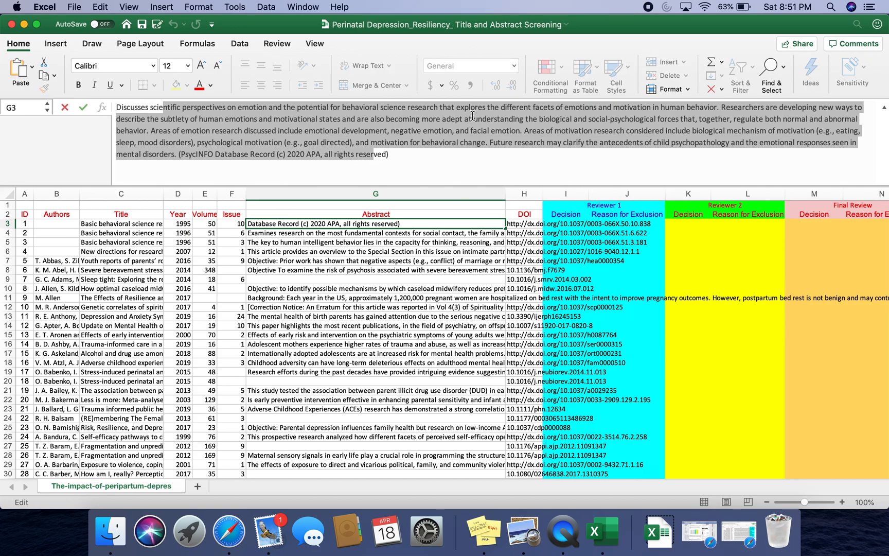
pyautogui.click(568, 227)
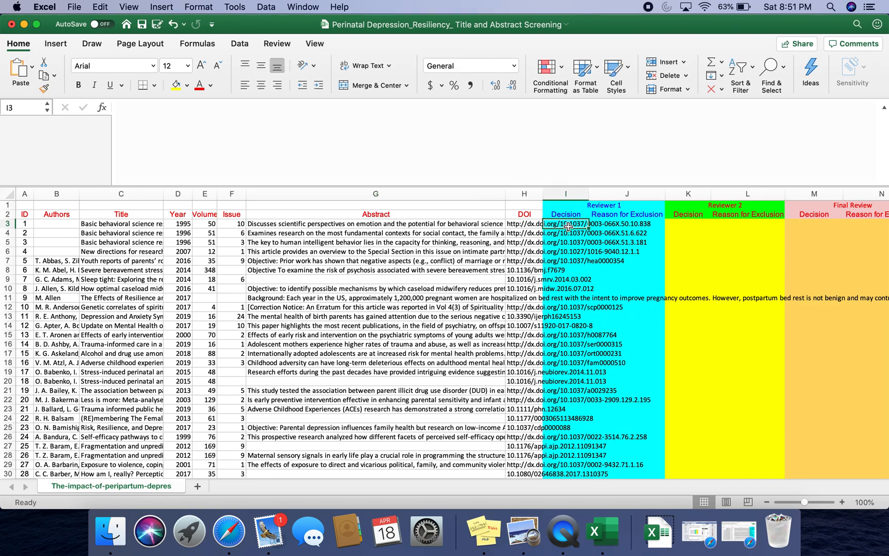
pyautogui.write('0')
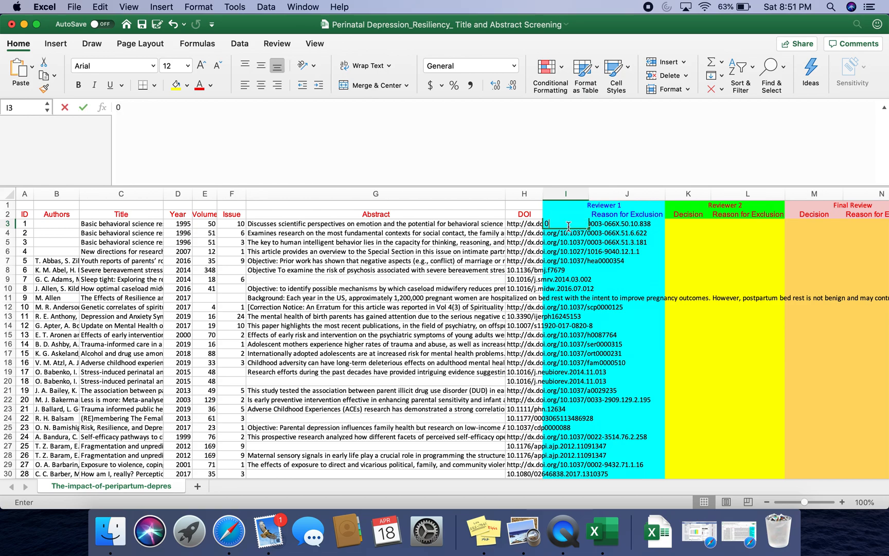
pyautogui.press('Tab')
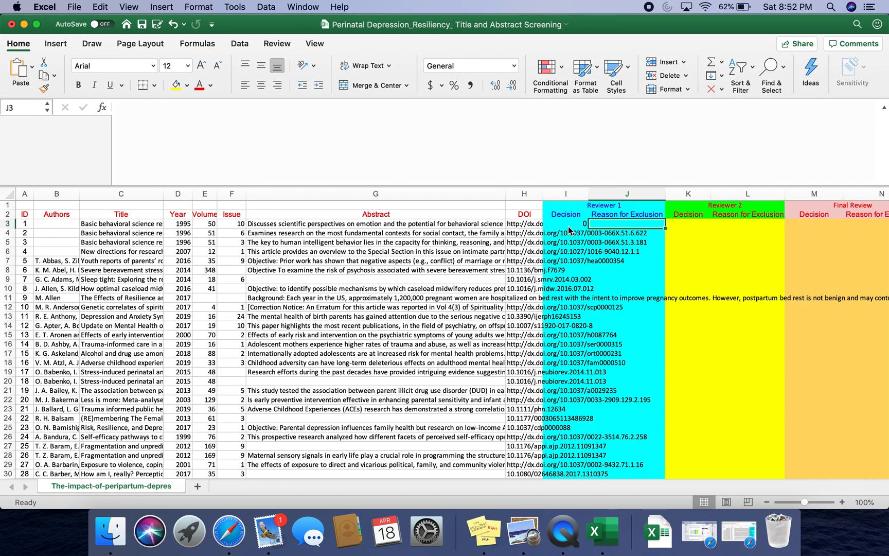
pyautogui.write('Irr')
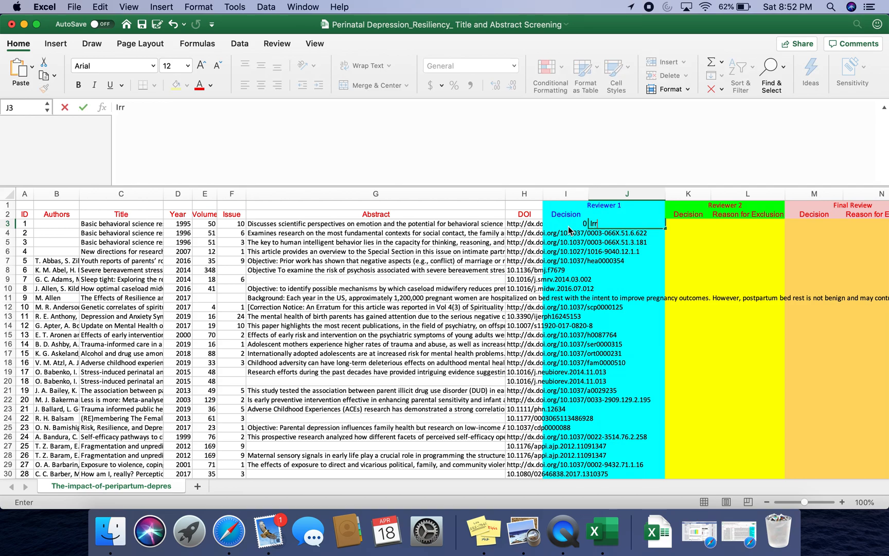
pyautogui.write('elevant')
pyautogui.click(606, 251)
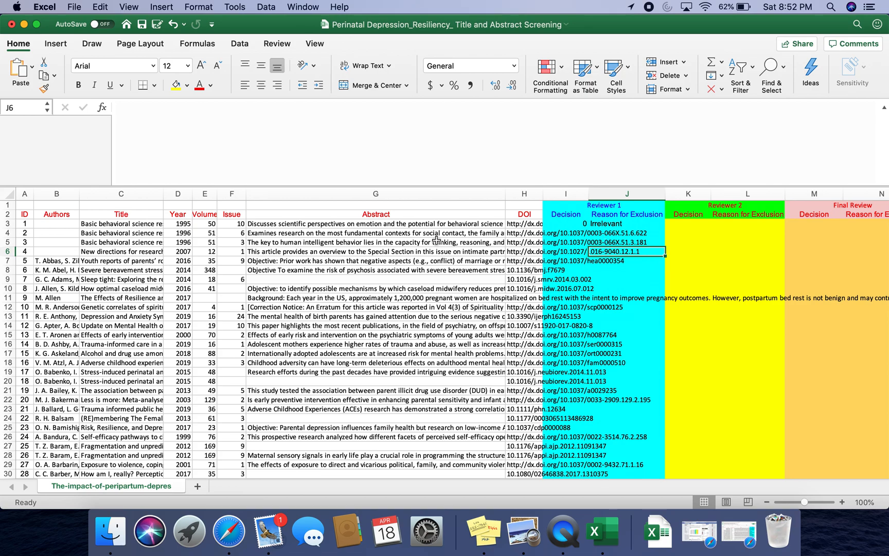
# - Record Reviewer 1 decision 0 with exclusion reason Duplicate for article 2
pyautogui.click(145, 232)
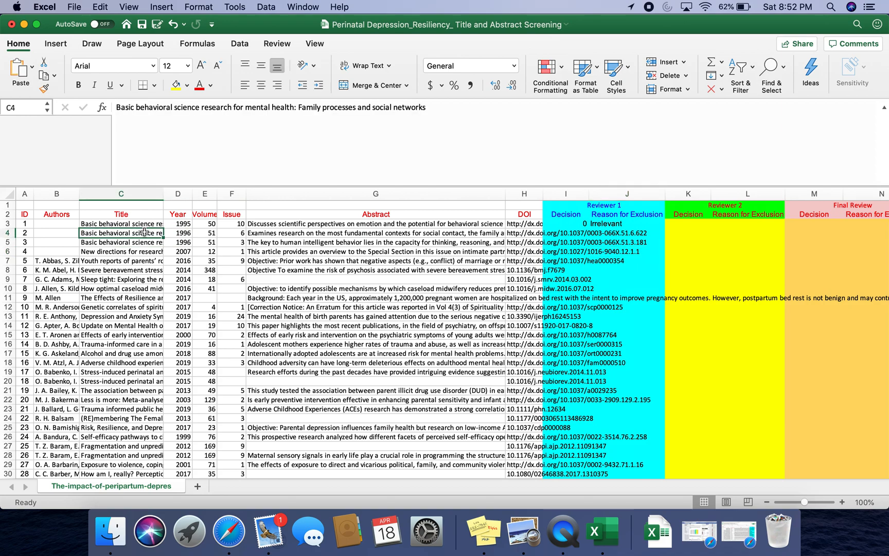
pyautogui.click(580, 233)
pyautogui.write('0')
pyautogui.press('Tab')
pyautogui.write('Duplicate')
pyautogui.click(615, 261)
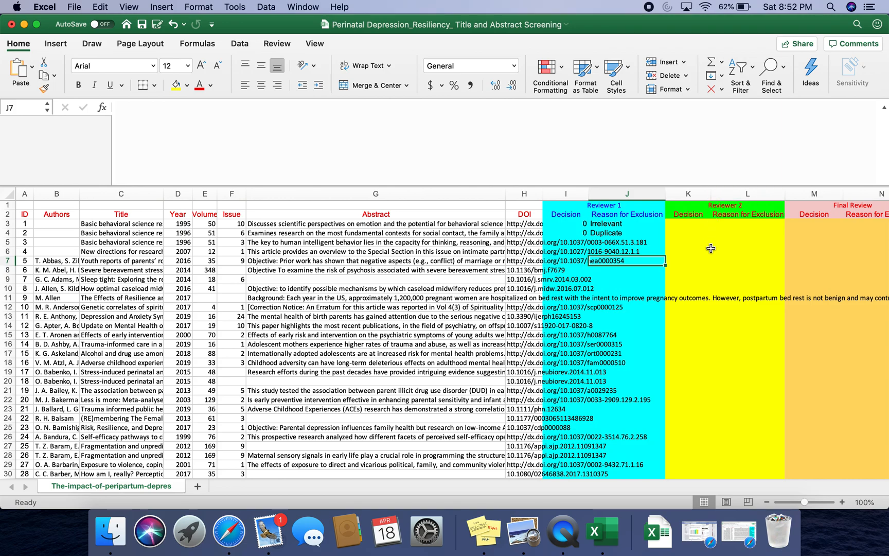
# - Read article 4's title and abstract and record decision 0 with exclusion reason Review Article
pyautogui.click(153, 253)
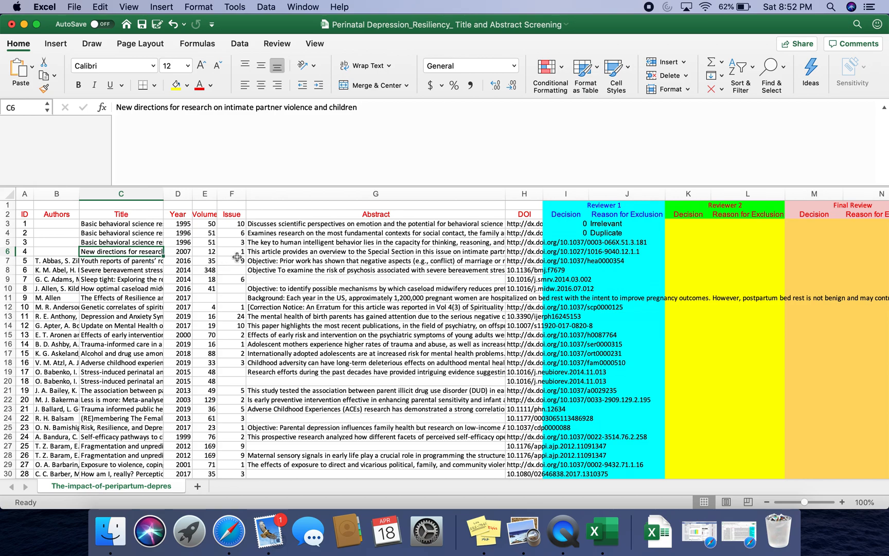
pyautogui.click(253, 251)
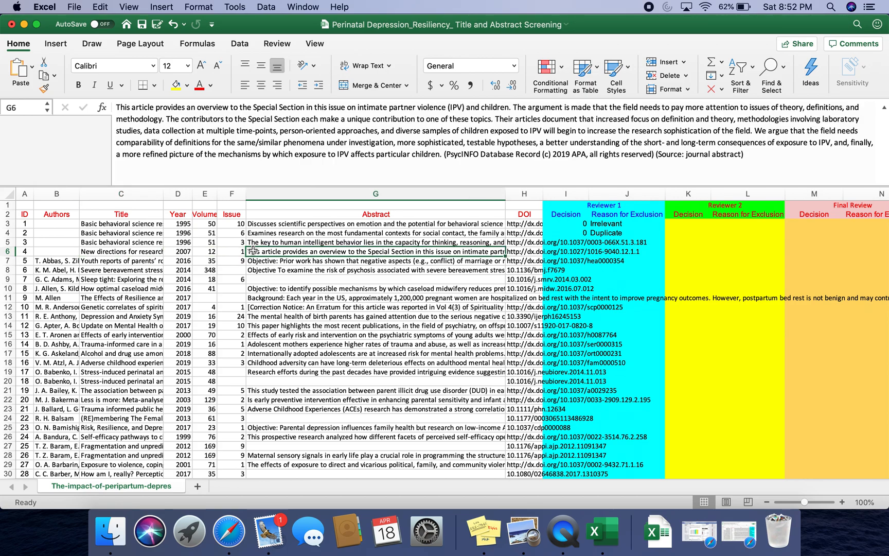
pyautogui.moveTo(247, 119); pyautogui.dragTo(237, 143)
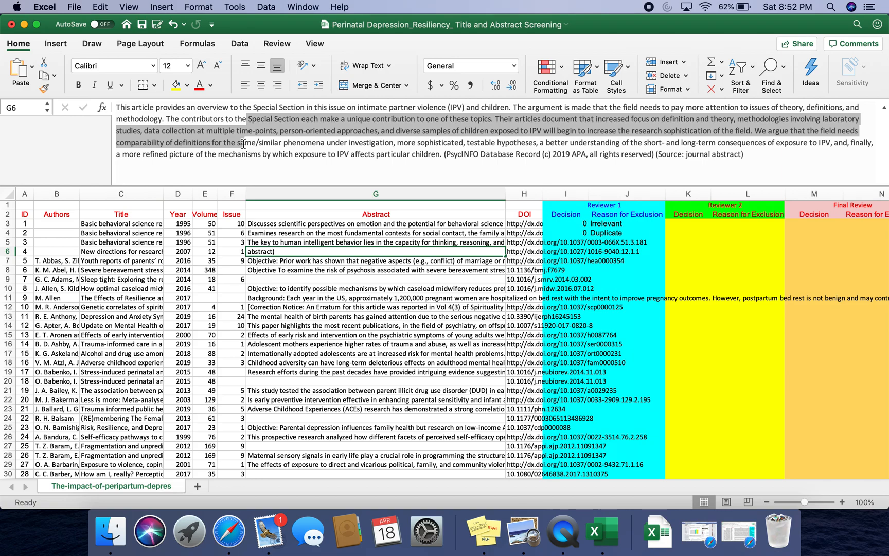
pyautogui.click(580, 255)
pyautogui.write('0')
pyautogui.press('Tab')
pyautogui.write('Review ')
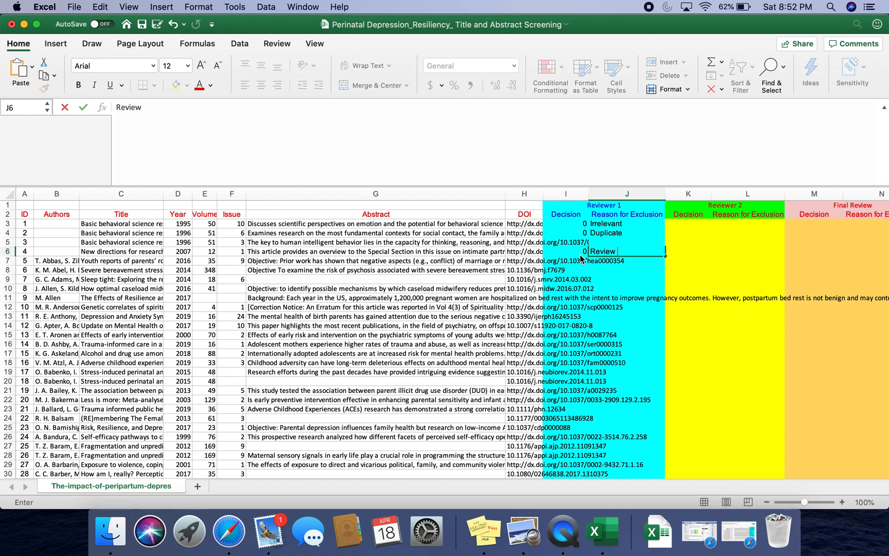
pyautogui.write('Article')
pyautogui.click(613, 289)
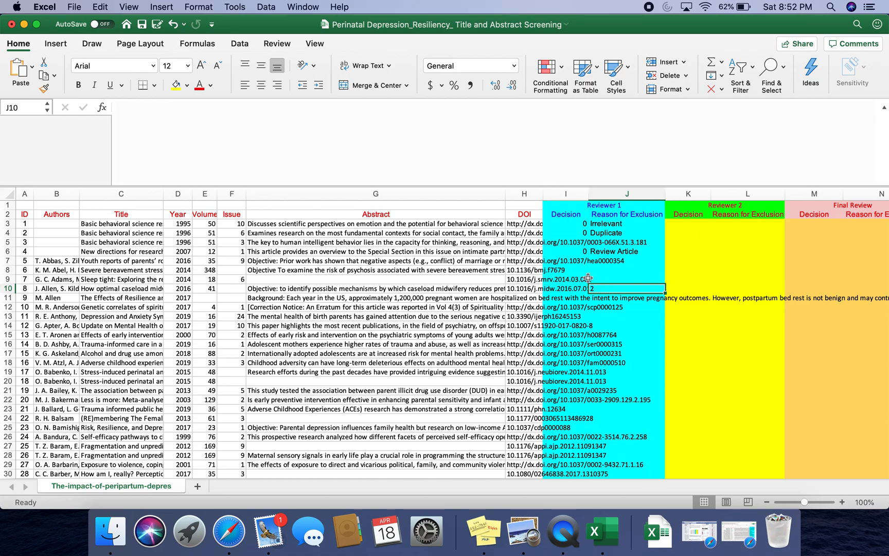
# - Copy article 7's full title "Sleep tight: Exploring the relationship between sleep and attachment style across the life span"
pyautogui.click(439, 289)
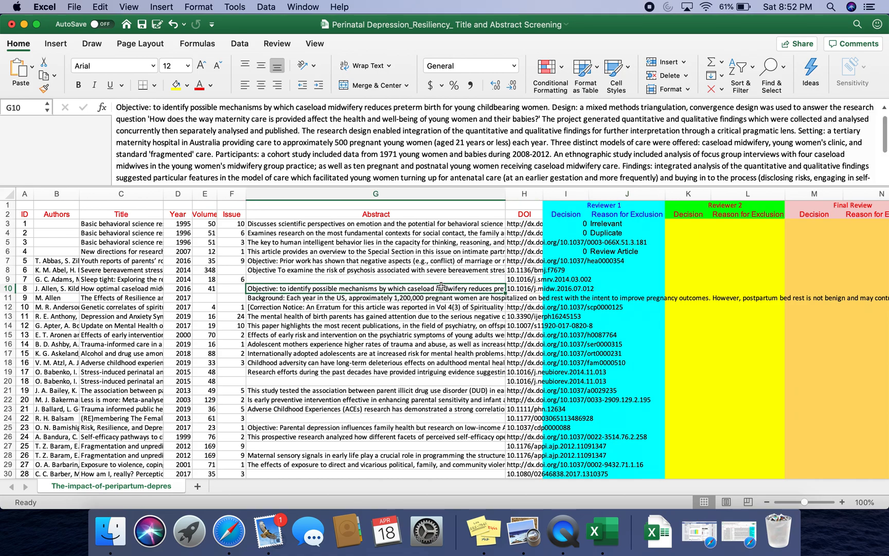
pyautogui.click(138, 279)
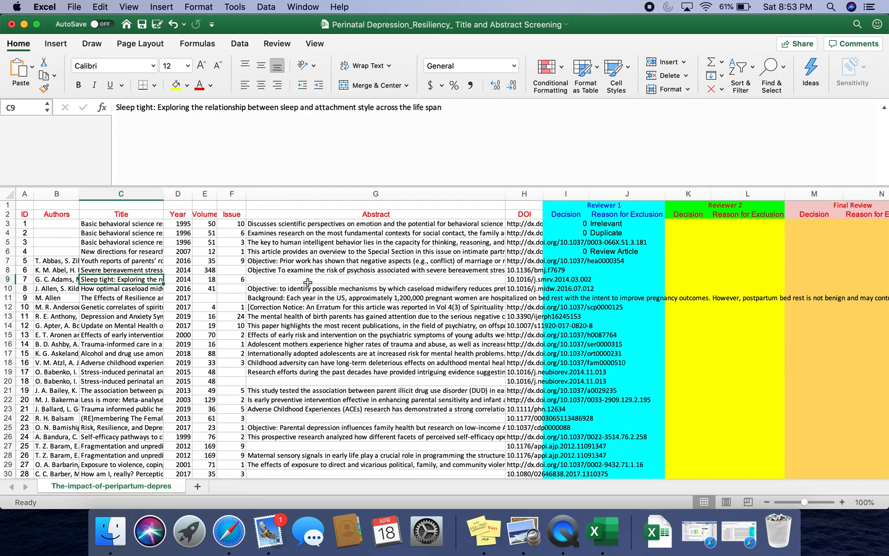
pyautogui.click(447, 108)
pyautogui.moveTo(449, 110); pyautogui.dragTo(75, 103)
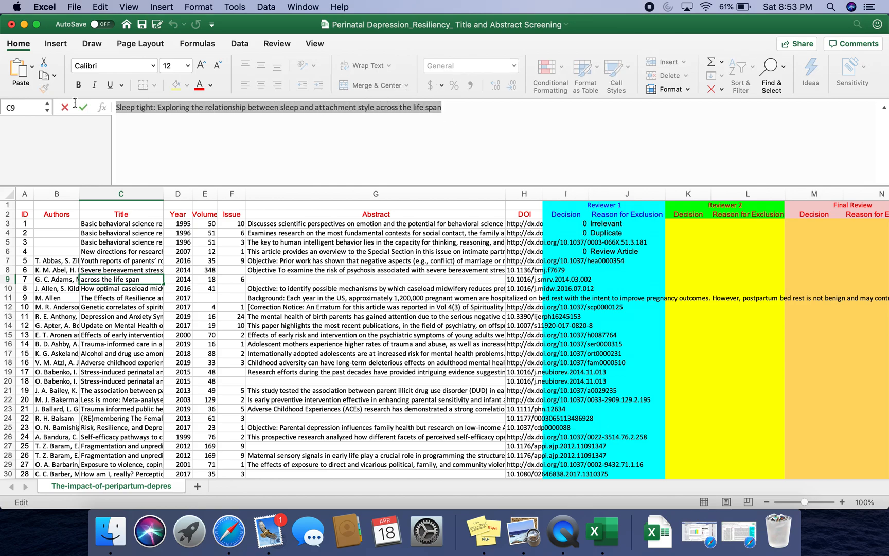
pyautogui.click(105, 9)
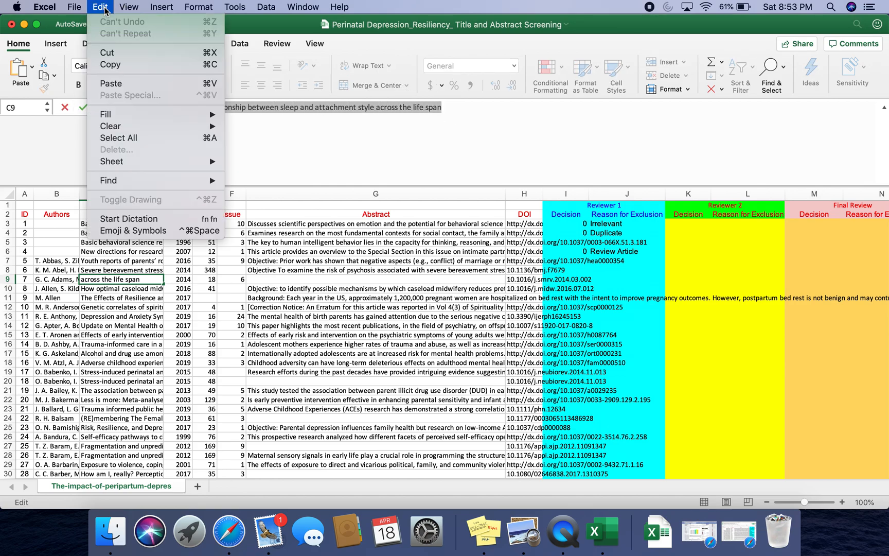
pyautogui.click(105, 64)
pyautogui.click(739, 531)
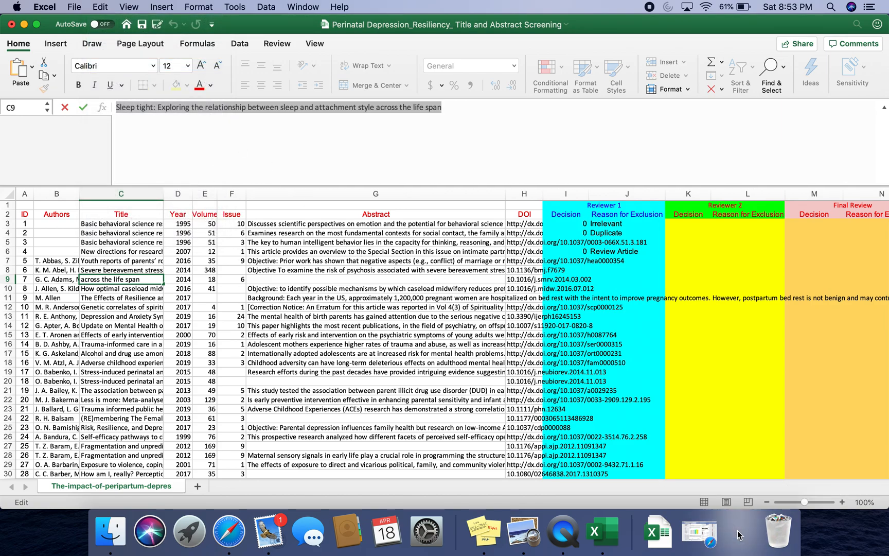
# - Search Google Scholar for article 7's copied title
pyautogui.click(516, 27)
pyautogui.write('scholar.google.com')
pyautogui.press('Return')
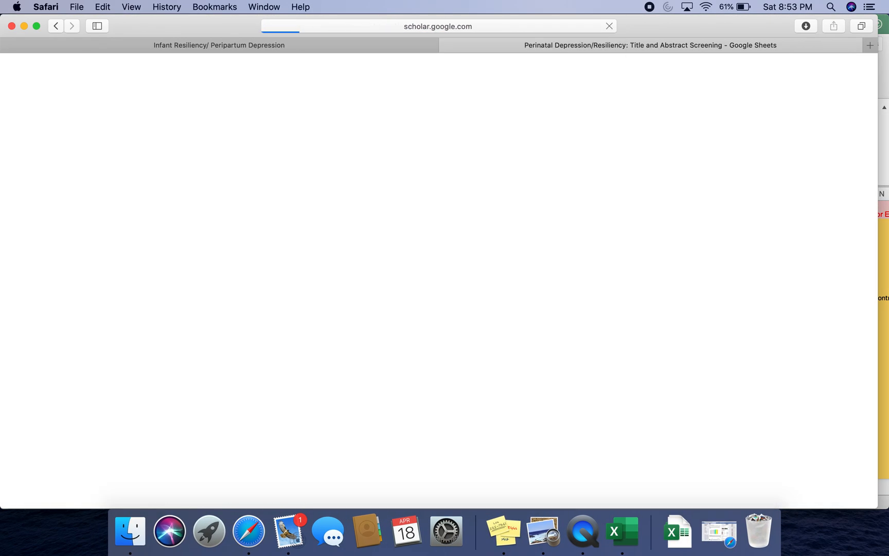
pyautogui.click(105, 6)
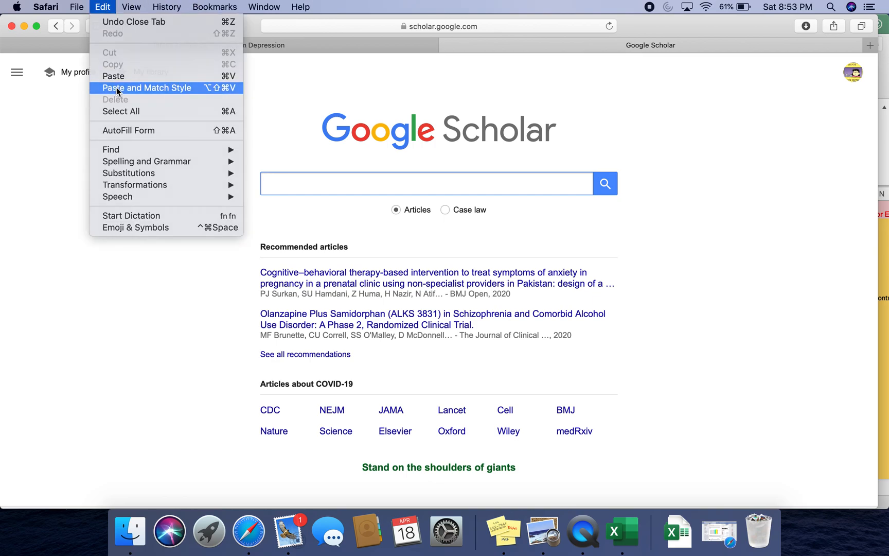
pyautogui.click(116, 87)
pyautogui.press('Return')
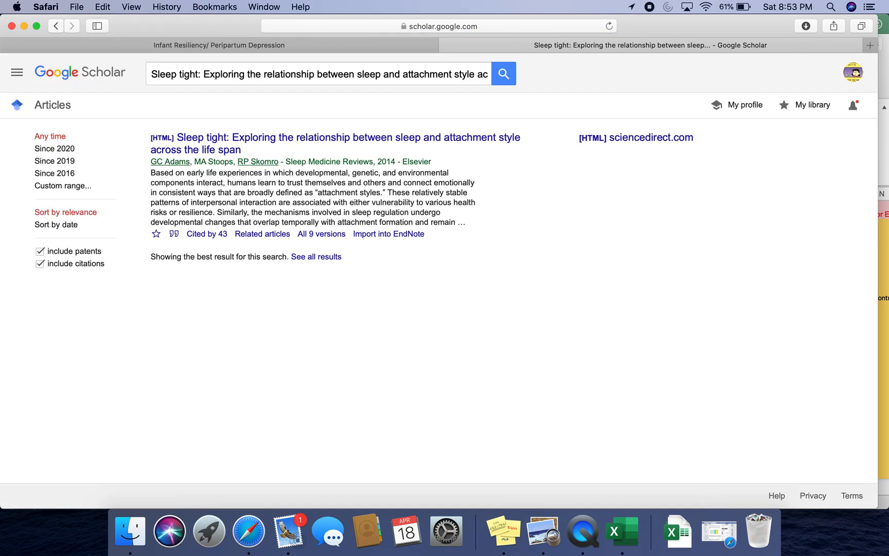
# - Open the ScienceDirect result for the article and read its summary
pyautogui.click(216, 142)
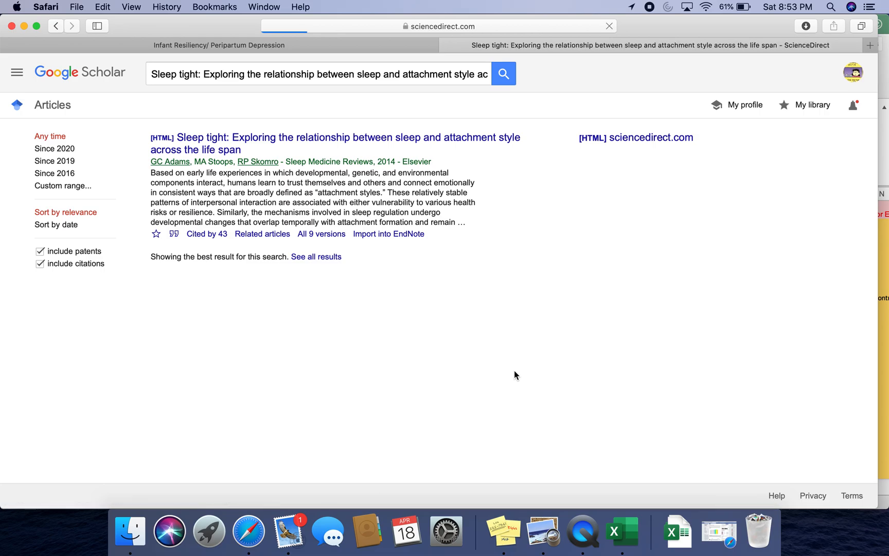
pyautogui.scroll(-10, 514, 374)
pyautogui.scroll(-15, 514, 375)
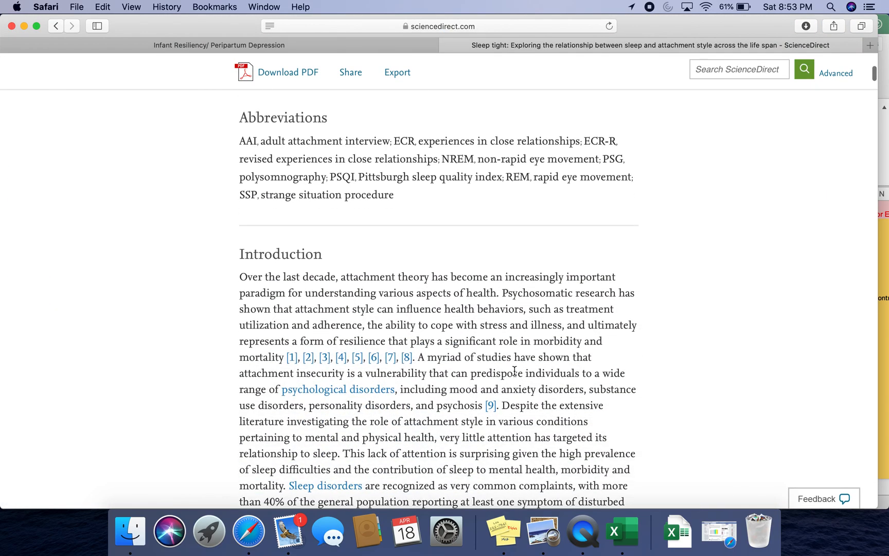
pyautogui.scroll(10, 515, 370)
pyautogui.scroll(10, 515, 370)
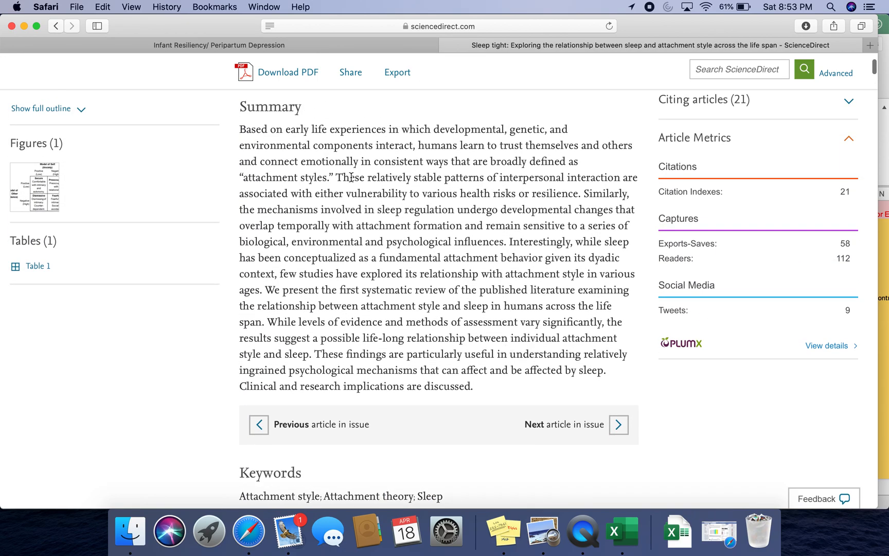
pyautogui.moveTo(474, 391); pyautogui.dragTo(238, 136)
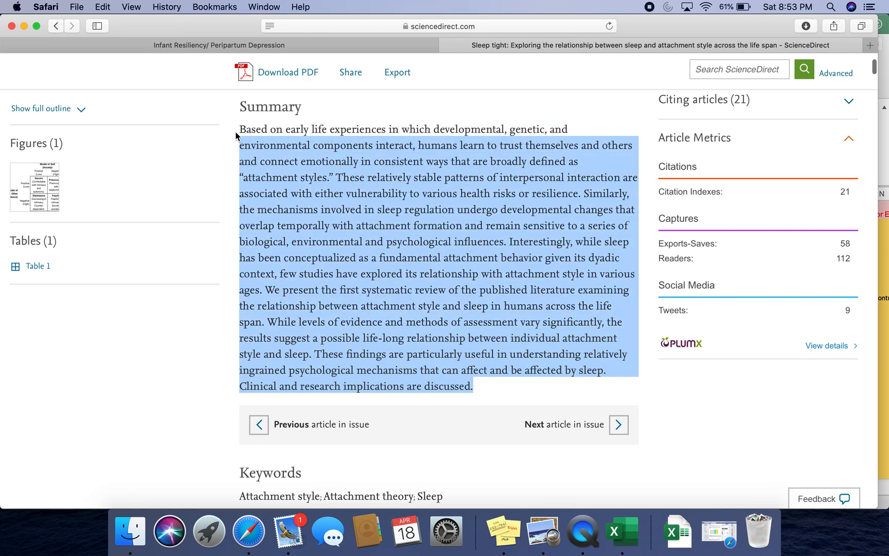
pyautogui.click(239, 129)
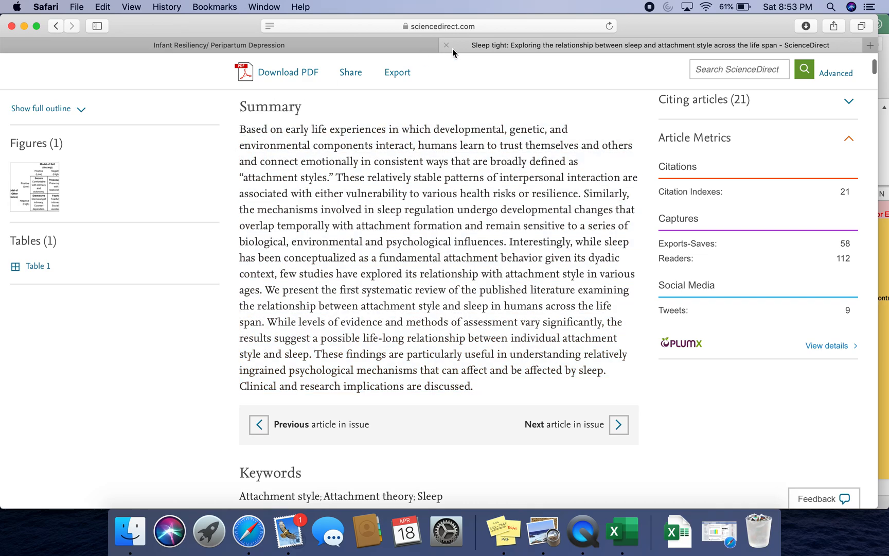
# - Open the article's full text on sci-hub.tw by its title and check its summary and article type
pyautogui.click(475, 27)
pyautogui.write('sci-')
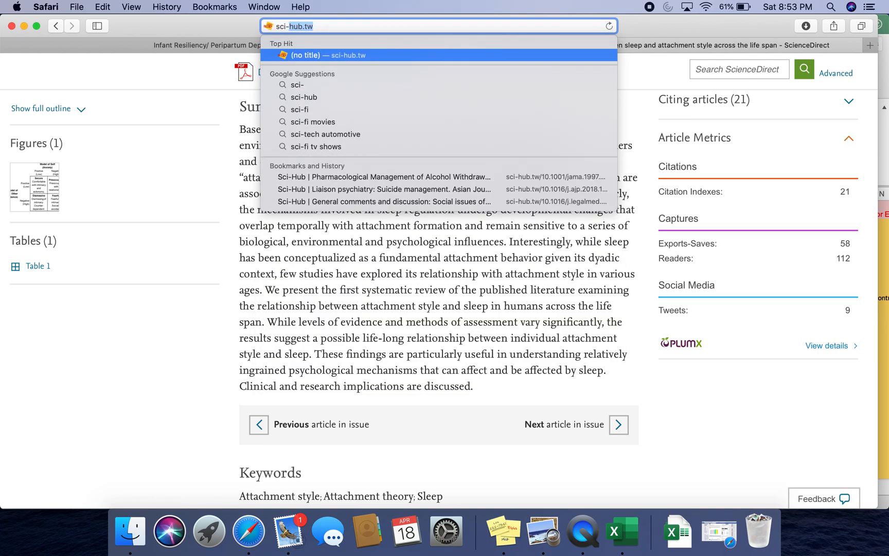
pyautogui.press('Return')
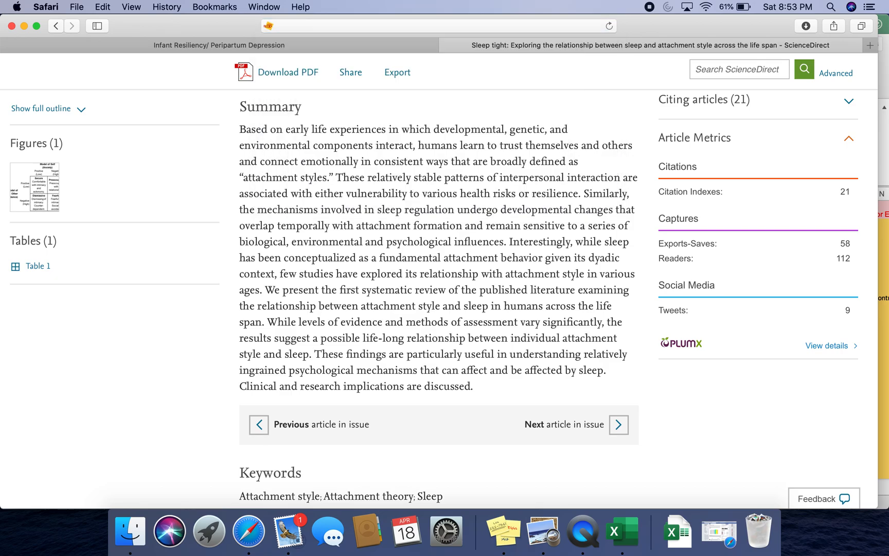
pyautogui.click(103, 7)
pyautogui.click(114, 78)
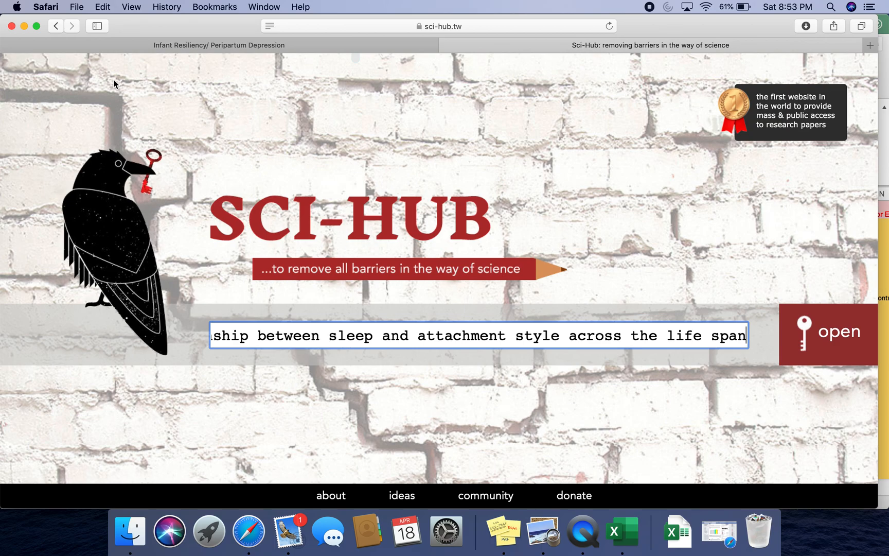
pyautogui.press('Return')
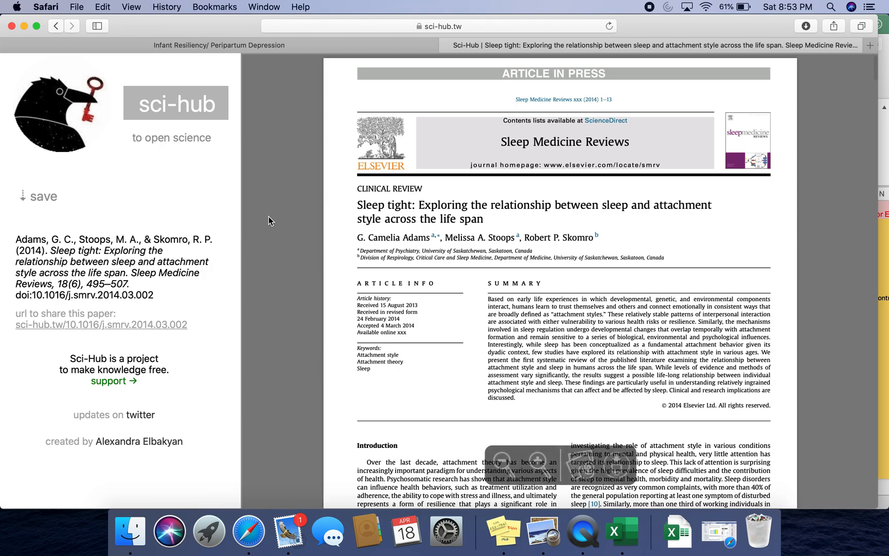
pyautogui.scroll(-2, 268, 217)
pyautogui.scroll(-2, 269, 221)
pyautogui.moveTo(490, 207); pyautogui.dragTo(482, 301)
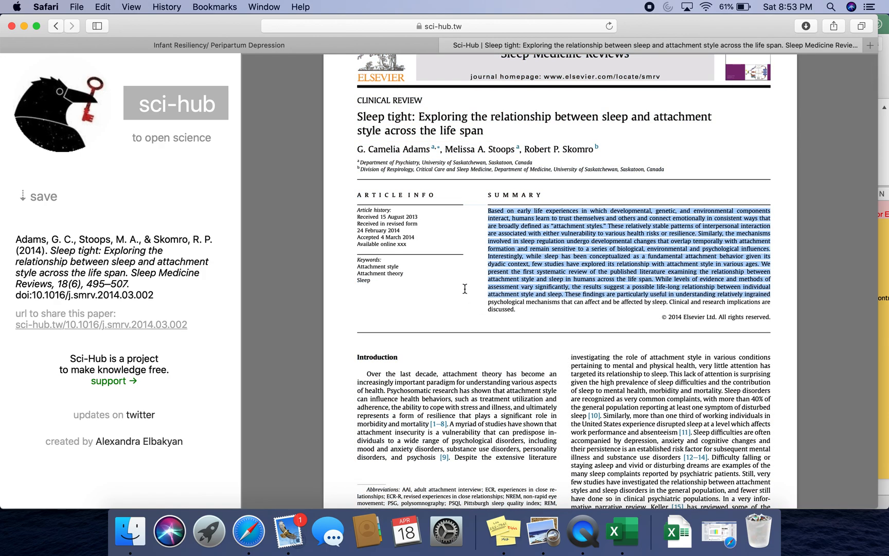
pyautogui.moveTo(358, 100); pyautogui.dragTo(422, 110)
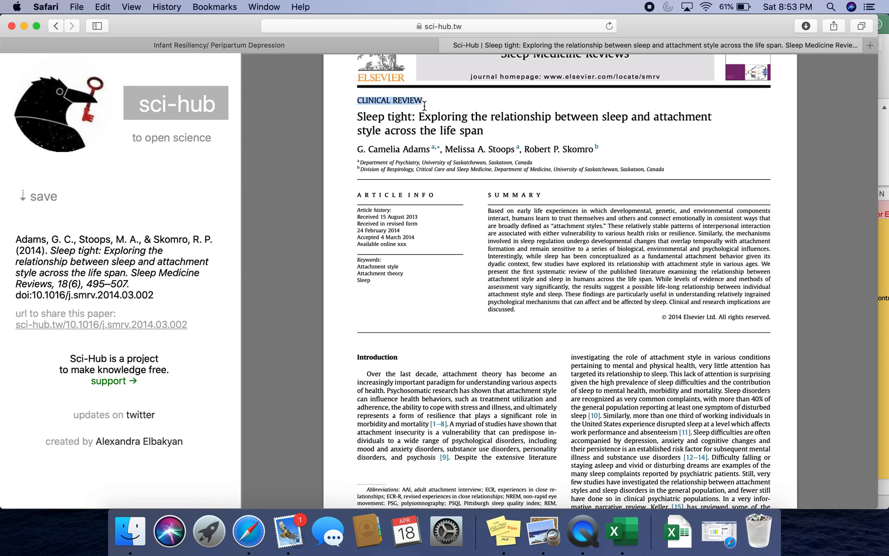
# - Record Reviewer 1 decision 0 with exclusion reason Review Article for article 7
pyautogui.hotkey('ctrl', 'Left')
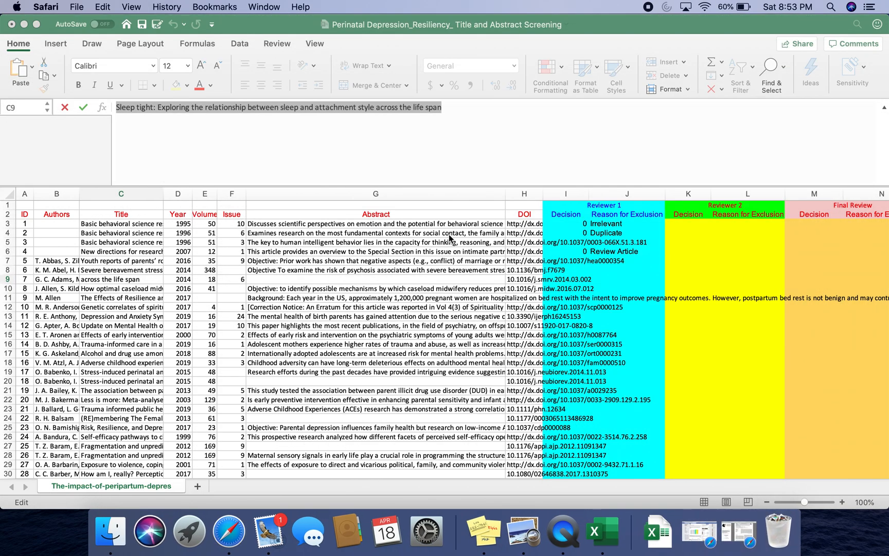
pyautogui.click(568, 279)
pyautogui.write('0')
pyautogui.press('Tab')
pyautogui.write('Review Article')
pyautogui.click(556, 282)
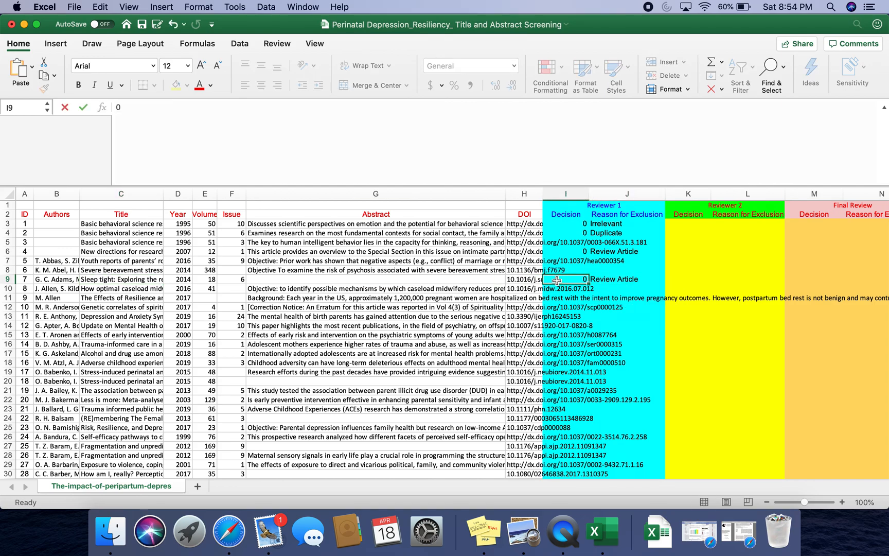
# - Copy article 7's DOI 10.1016/j.smrv.2014.03.002 from the spreadsheet
pyautogui.click(521, 282)
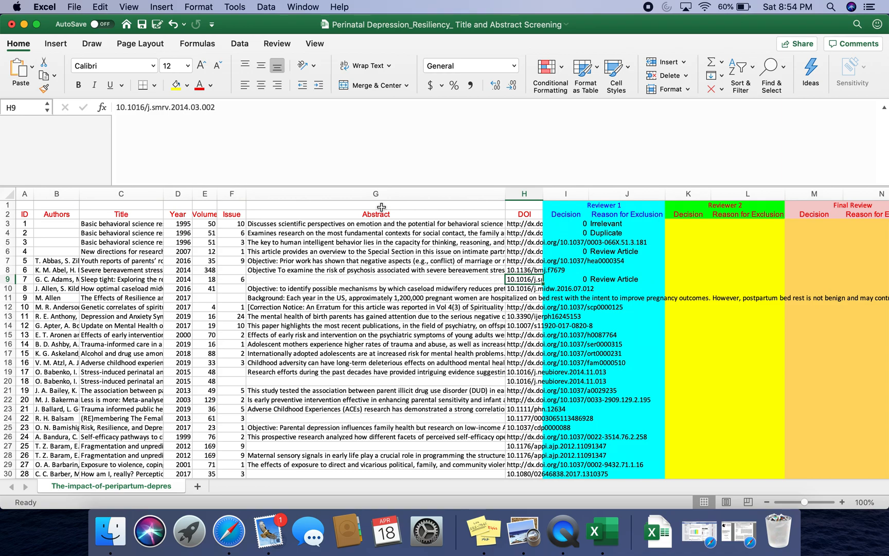
pyautogui.click(227, 105)
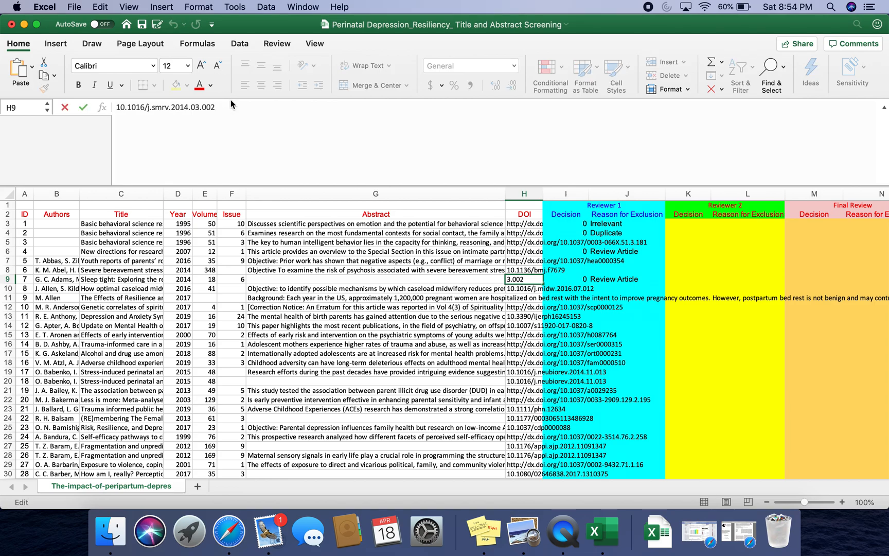
pyautogui.moveTo(231, 105); pyautogui.dragTo(163, 73)
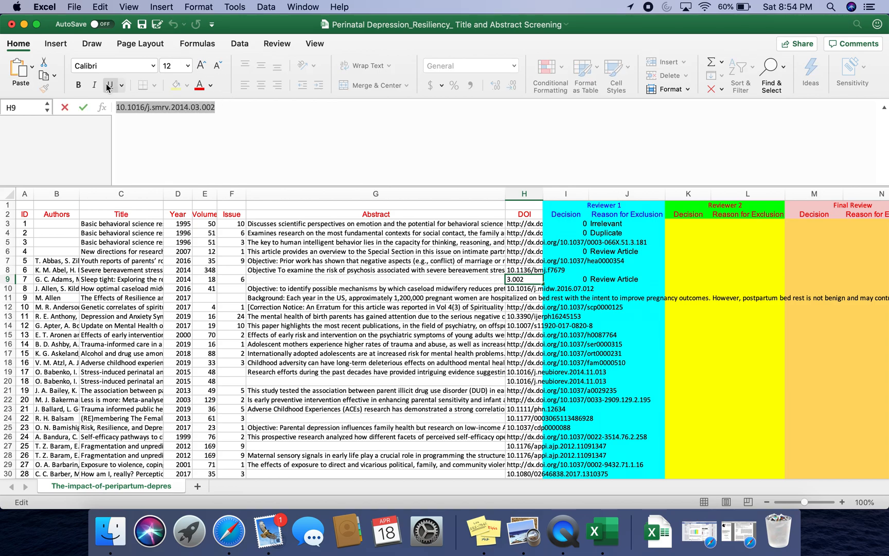
pyautogui.click(100, 6)
pyautogui.click(109, 64)
pyautogui.click(724, 543)
# - Search Google Scholar for the copied DOI
pyautogui.click(514, 24)
pyautogui.write('scholar.google.com')
pyautogui.press('Return')
pyautogui.click(103, 7)
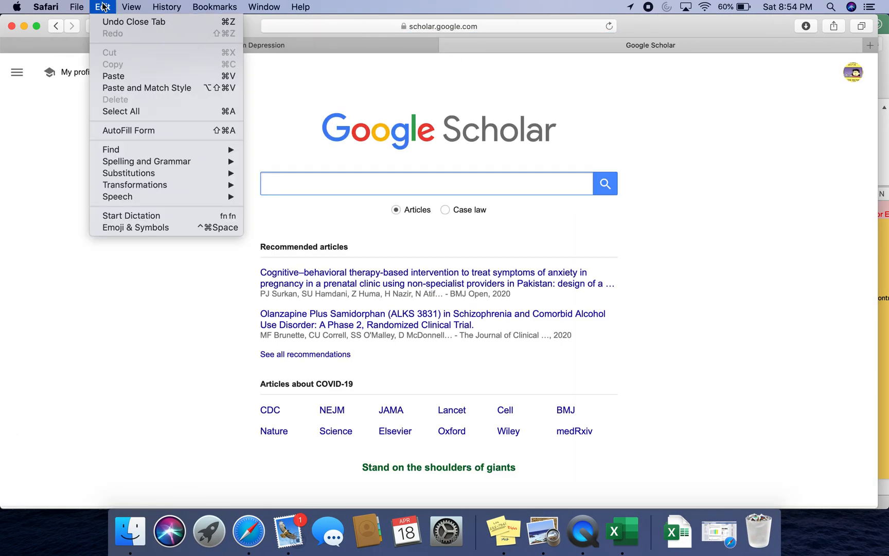
pyautogui.click(109, 77)
pyautogui.press('Return')
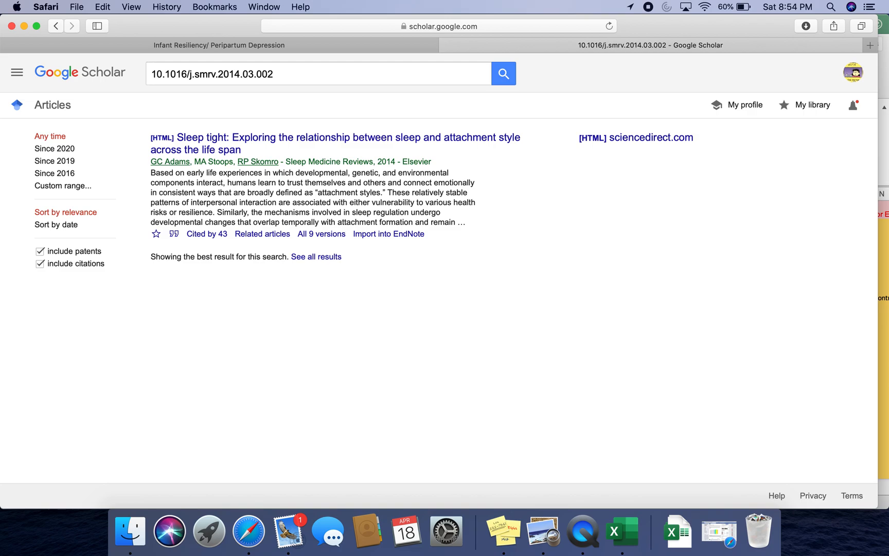
# - Search PubMed on the NCBI site for the DOI and read the article's abstract
pyautogui.click(469, 27)
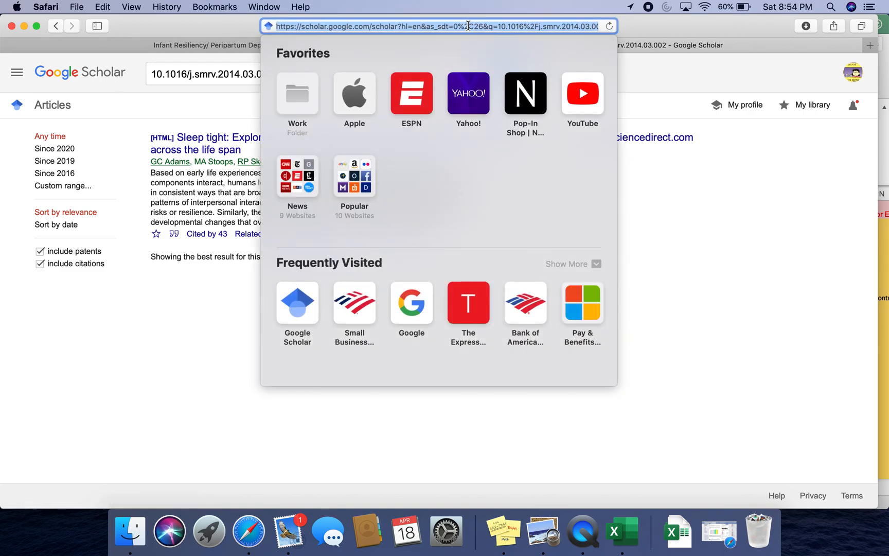
pyautogui.write('ncbi')
pyautogui.press('Return')
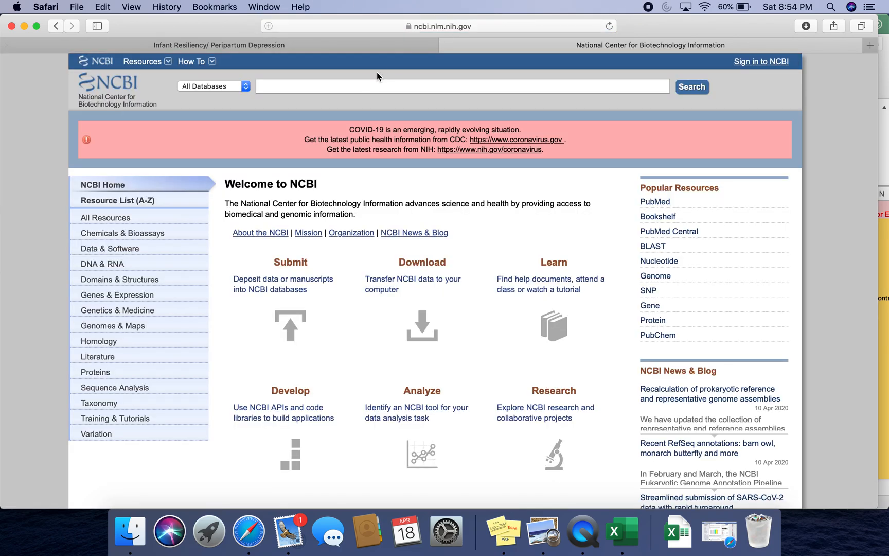
pyautogui.click(238, 86)
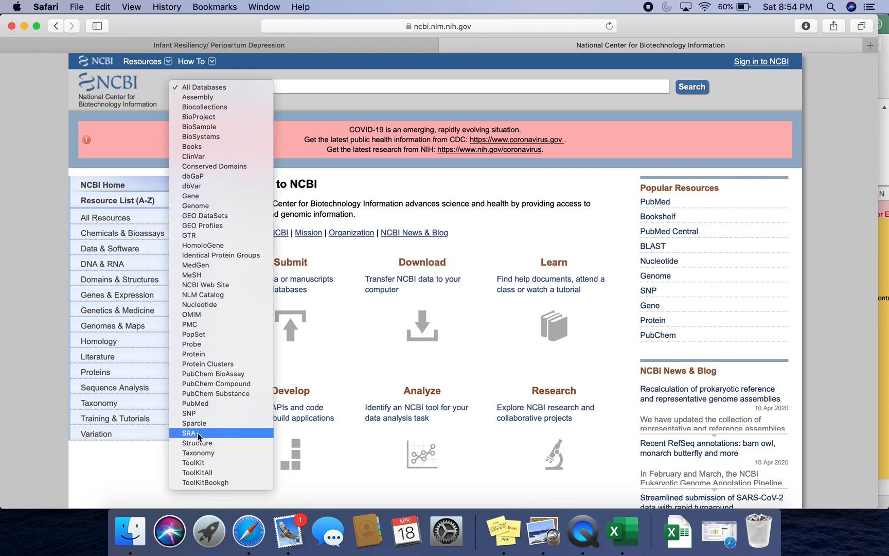
pyautogui.click(197, 403)
pyautogui.click(282, 87)
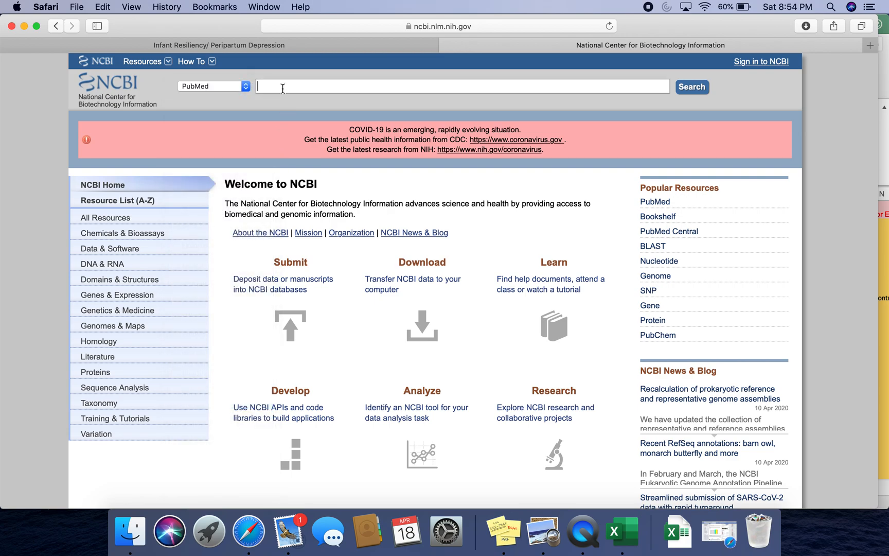
pyautogui.click(102, 7)
pyautogui.click(106, 76)
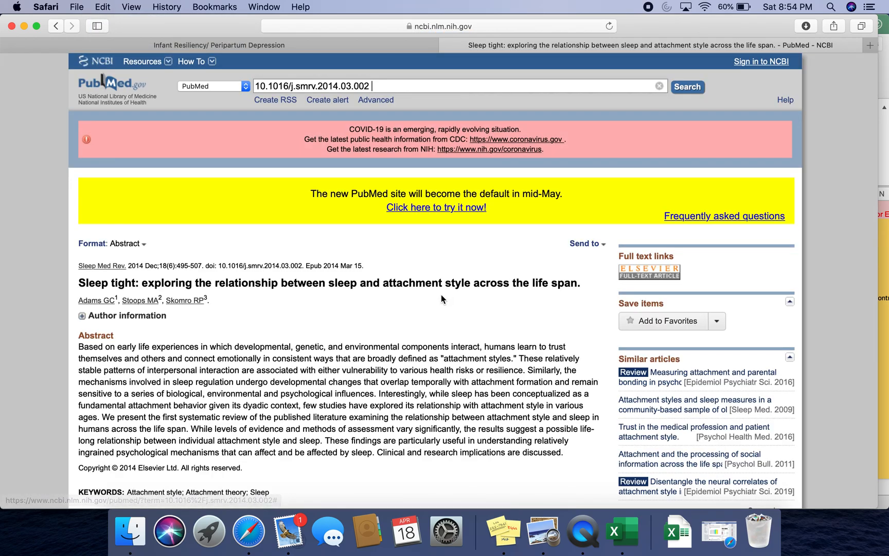
pyautogui.scroll(-5, 441, 294)
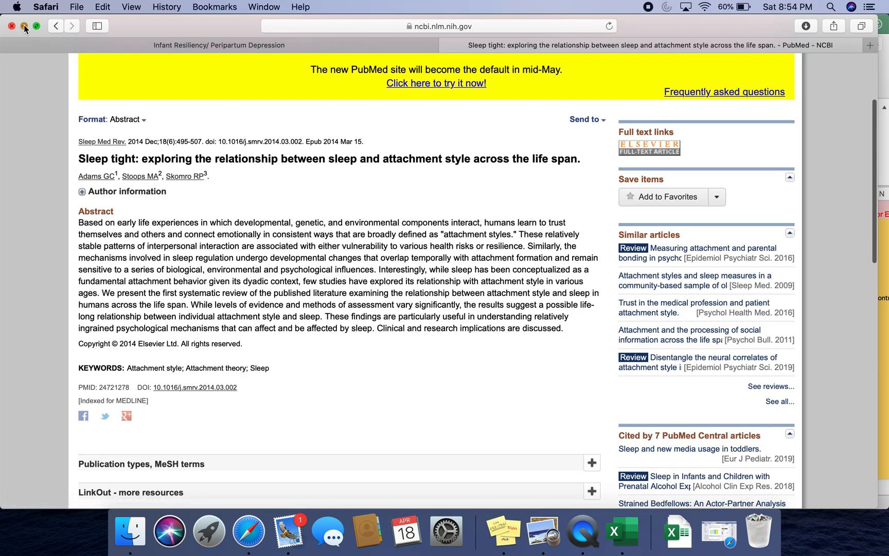
pyautogui.click(25, 26)
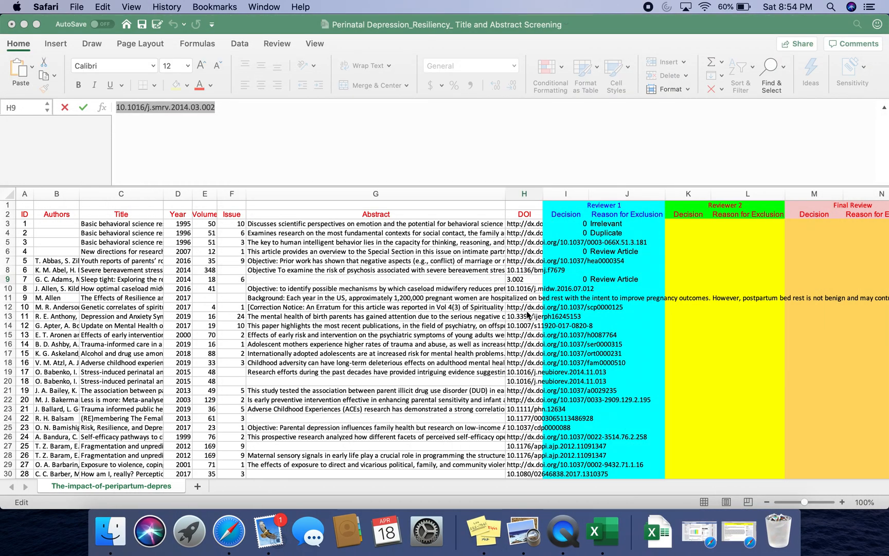
# - Record Reviewer 1 decision 1 for article 8
pyautogui.click(580, 289)
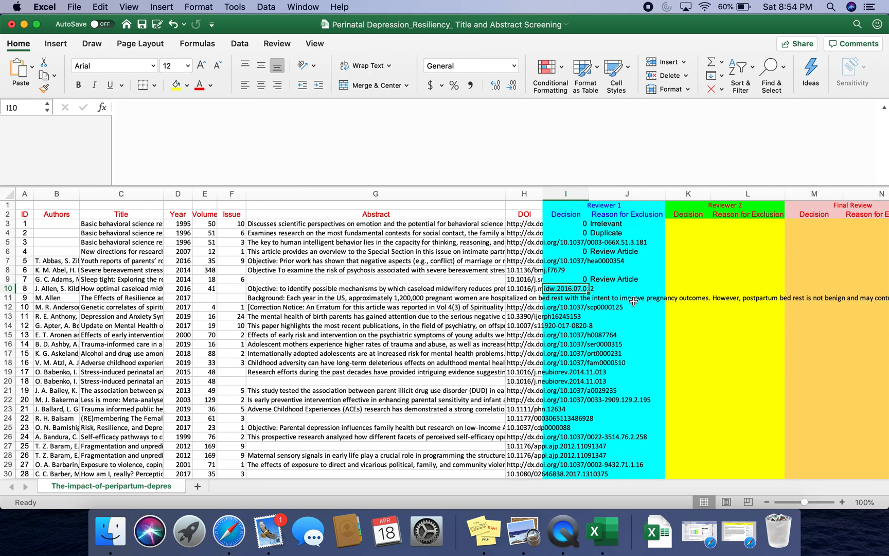
pyautogui.write('1')
pyautogui.press('Tab')
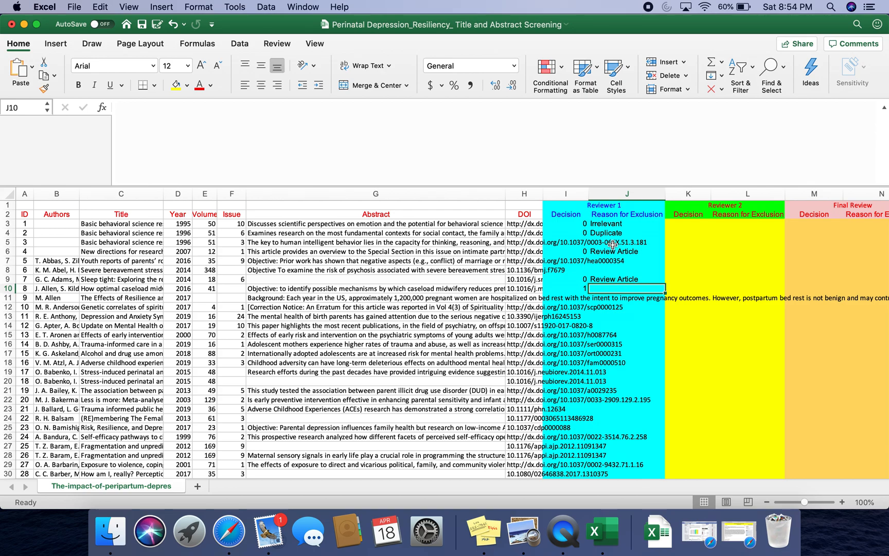
pyautogui.scroll(-5, 608, 309)
pyautogui.scroll(5, 607, 348)
# - Try to save the workbook in Downloads under the name SN-Title and Abstract Screening-04/18
pyautogui.click(24, 194)
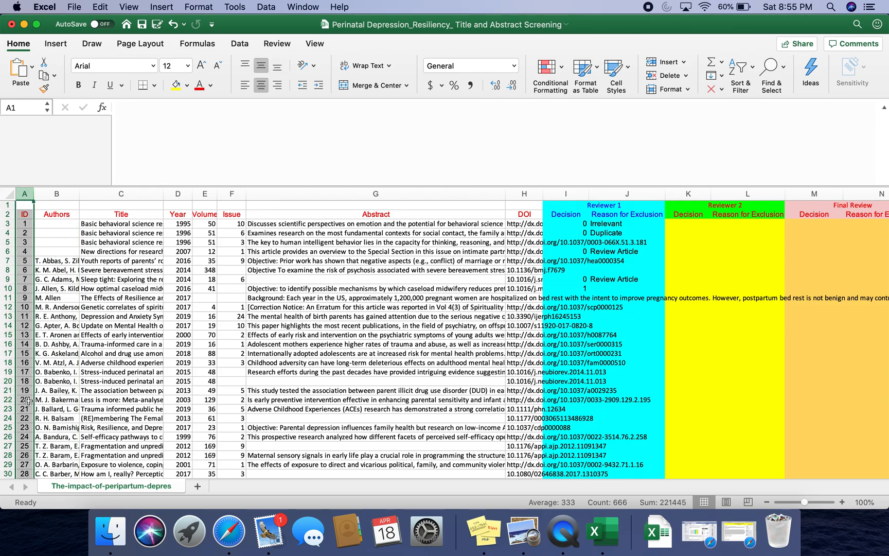
pyautogui.click(179, 361)
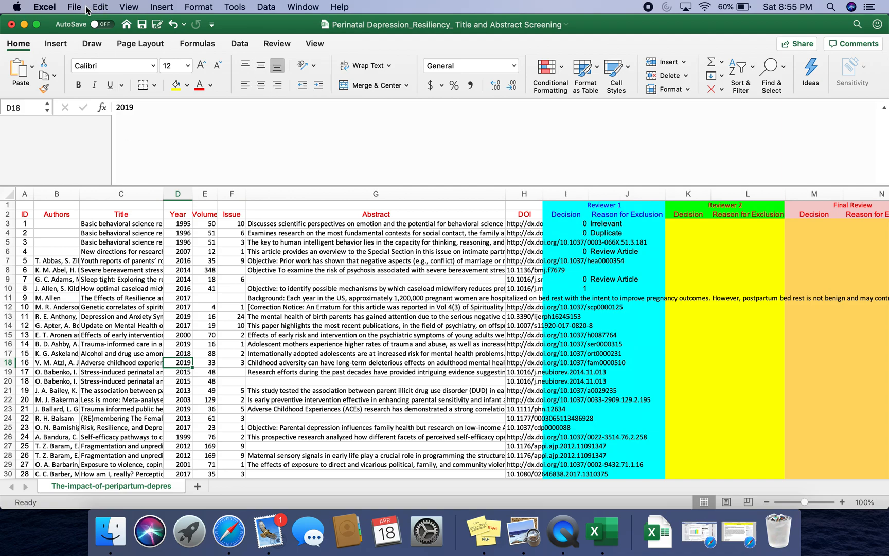
pyautogui.click(78, 8)
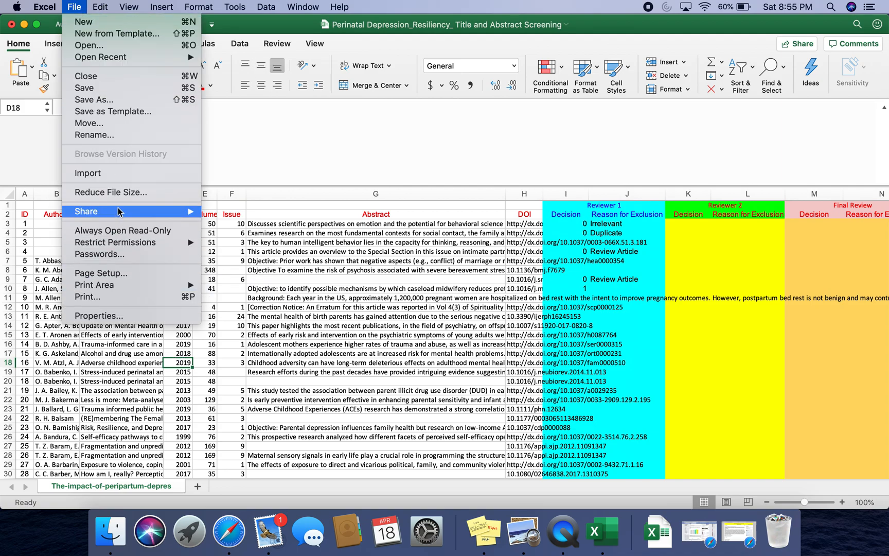
pyautogui.click(119, 101)
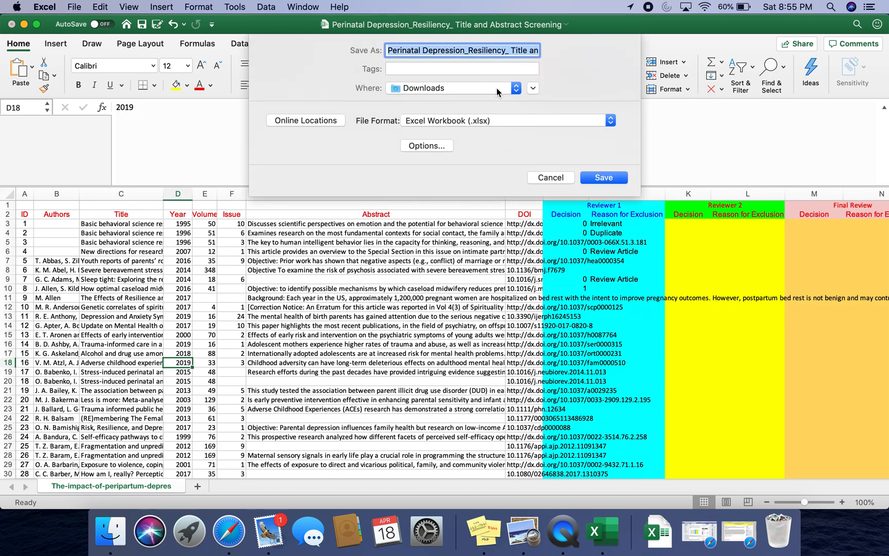
pyautogui.write('S')
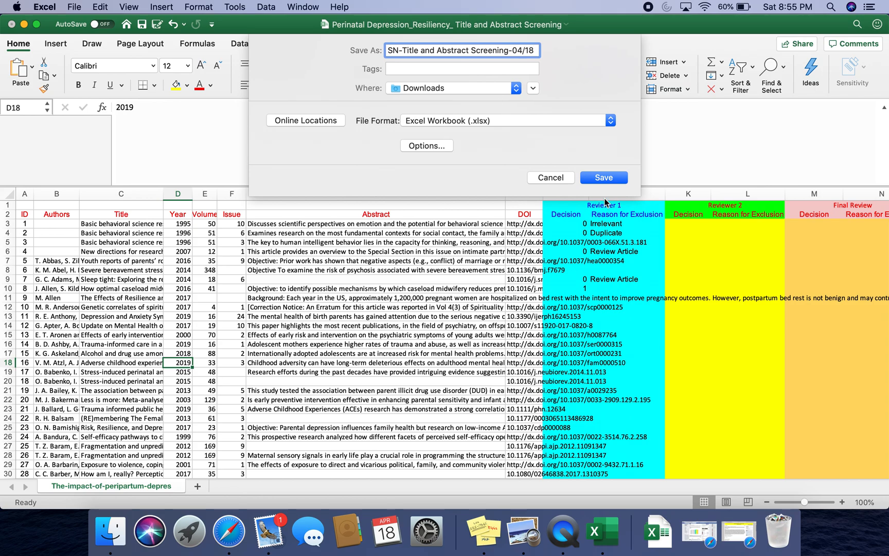
pyautogui.click(592, 177)
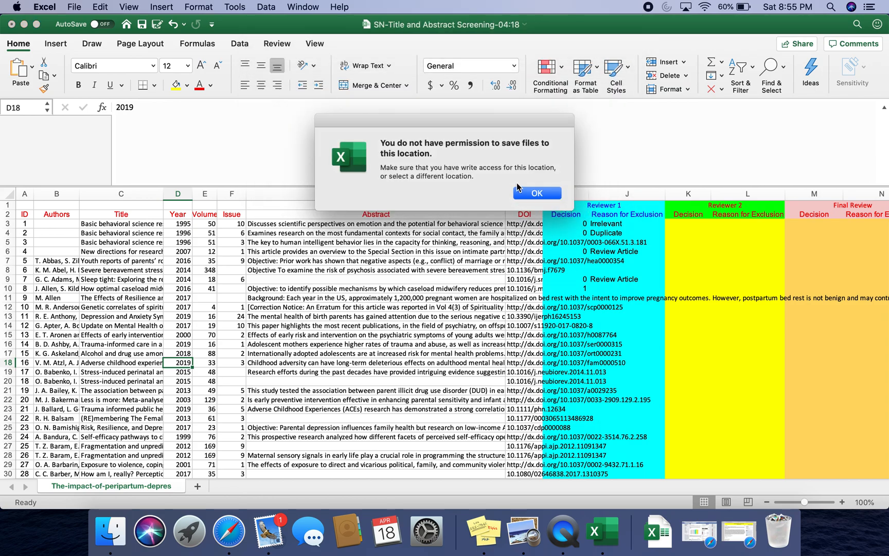
pyautogui.click(535, 193)
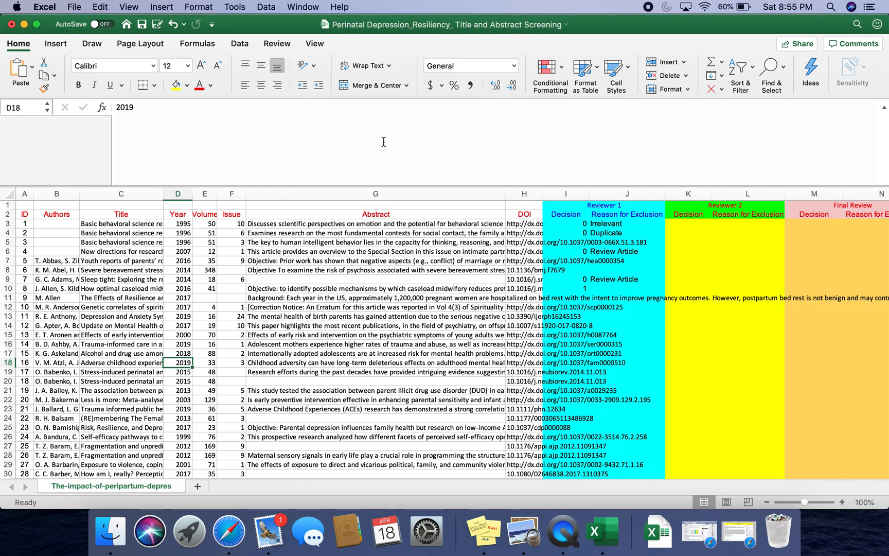
# - Switch to the Infant Resiliency/ Peripartum Depression group in Safari and review the screening post and its article assignments
pyautogui.click(23, 24)
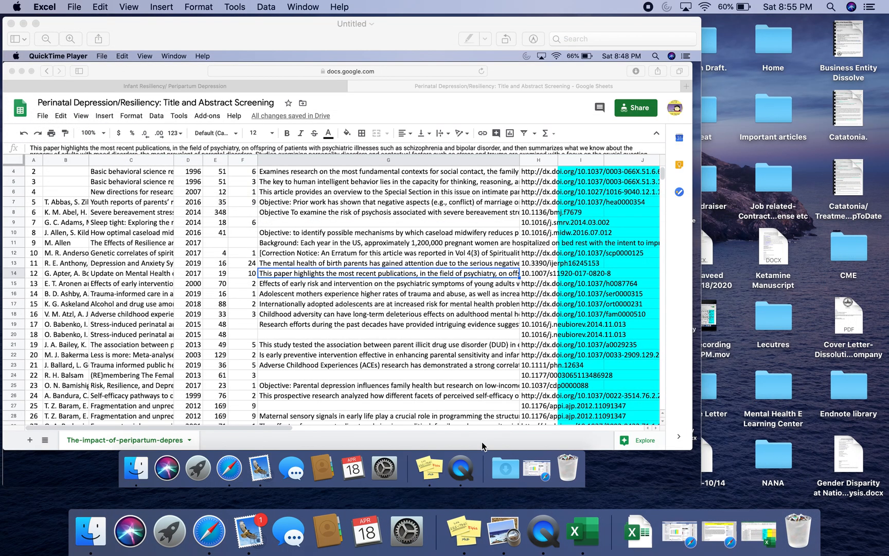
pyautogui.click(679, 533)
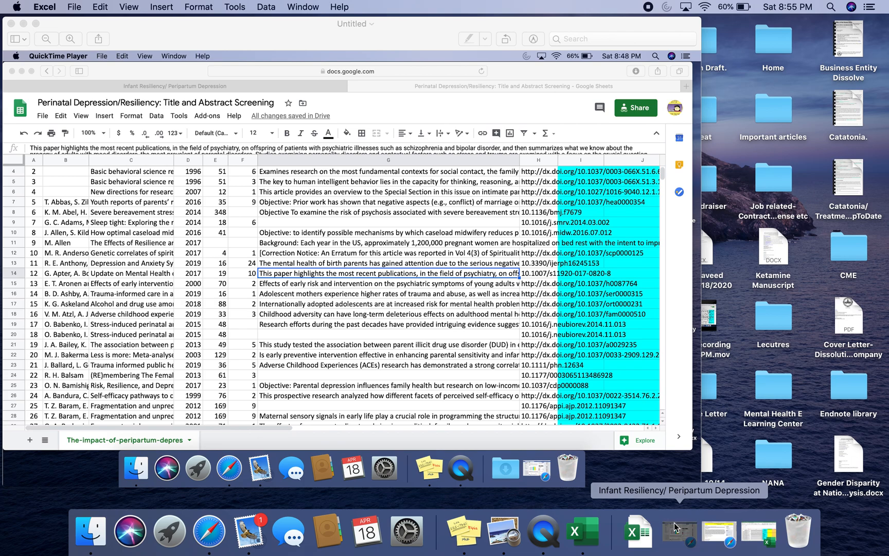
pyautogui.scroll(-5, 360, 345)
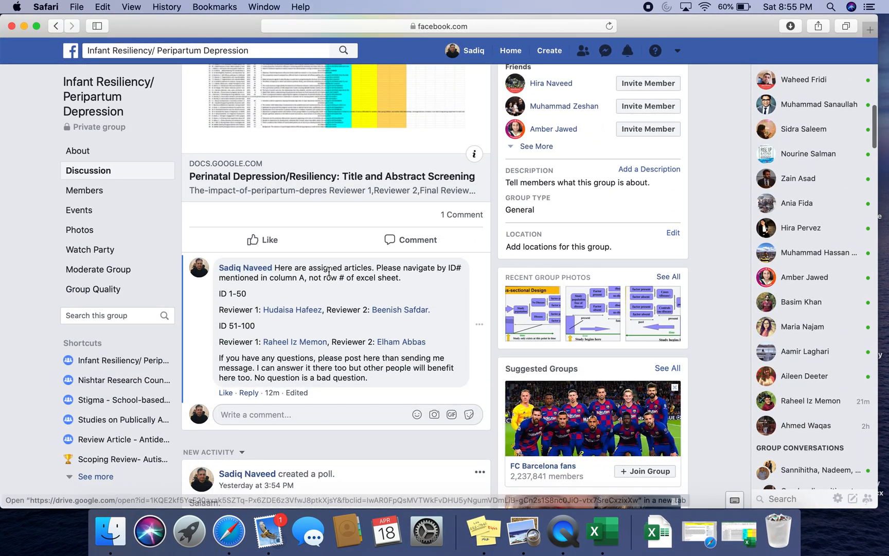
pyautogui.scroll(6, 330, 271)
pyautogui.scroll(-2, 329, 272)
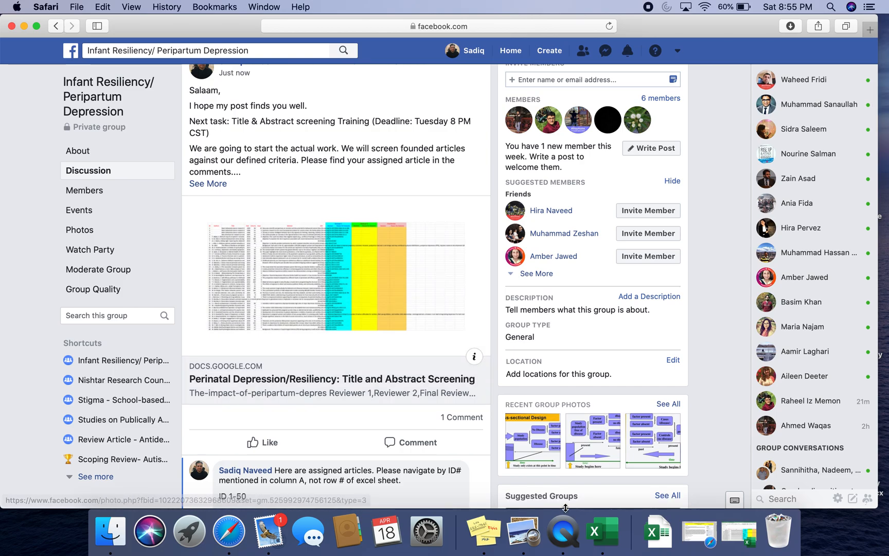
pyautogui.click(561, 530)
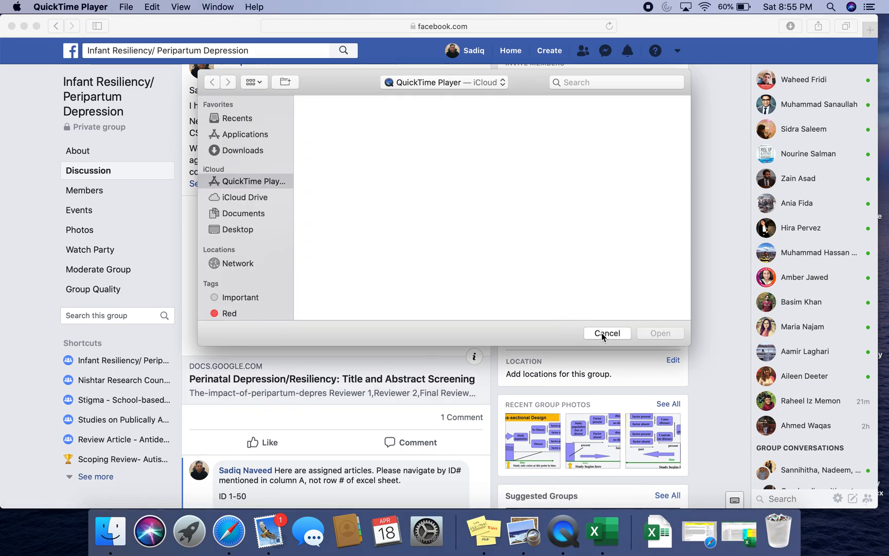
pyautogui.click(607, 332)
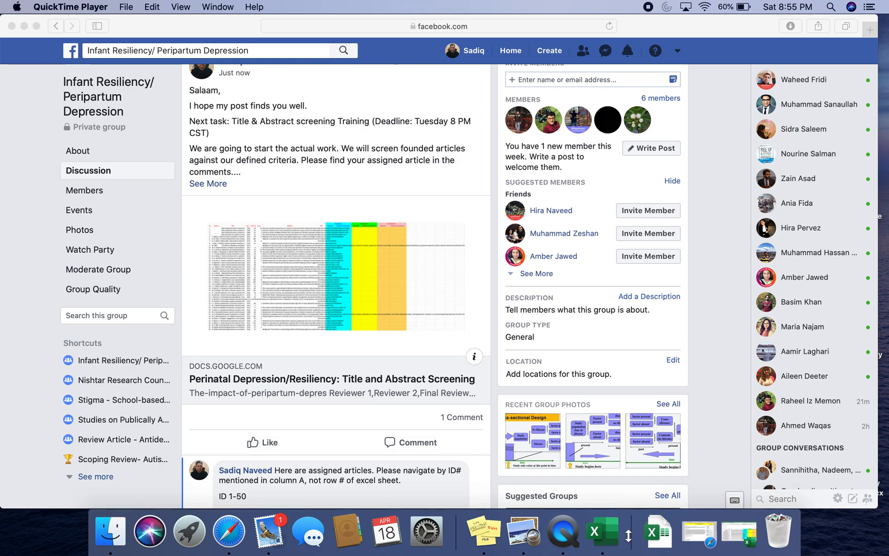
pyautogui.click(23, 25)
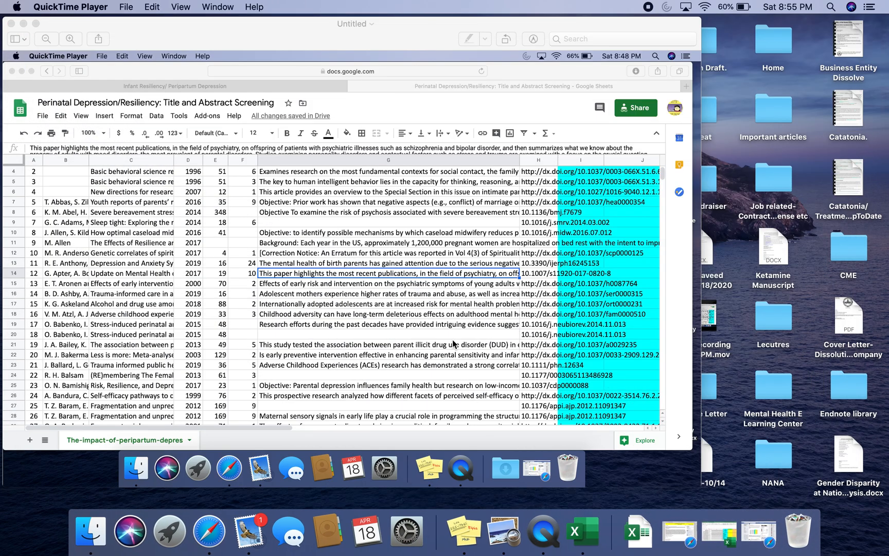